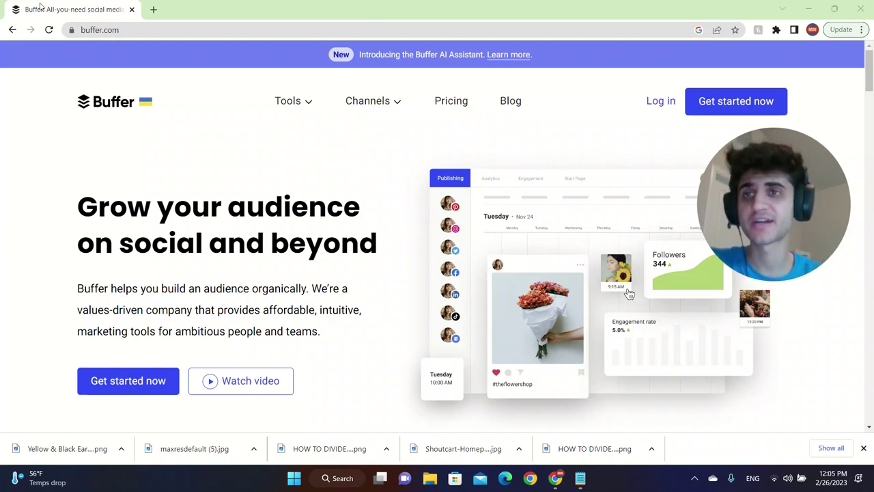
Step: Sign up for a free Buffer account by filling in the email and password, and skip the choice of where to start
{"action": "left_click", "coordinate": [722, 108]}
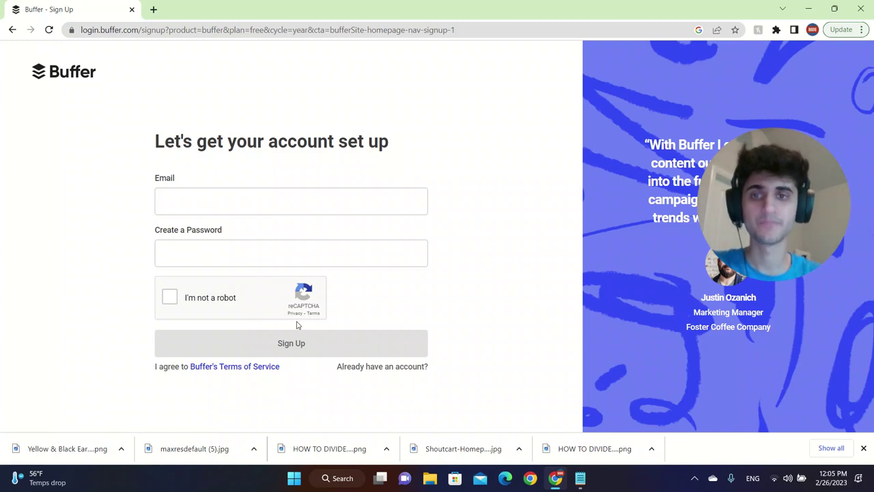
{"action": "left_click", "coordinate": [204, 209]}
{"action": "left_click", "coordinate": [132, 197]}
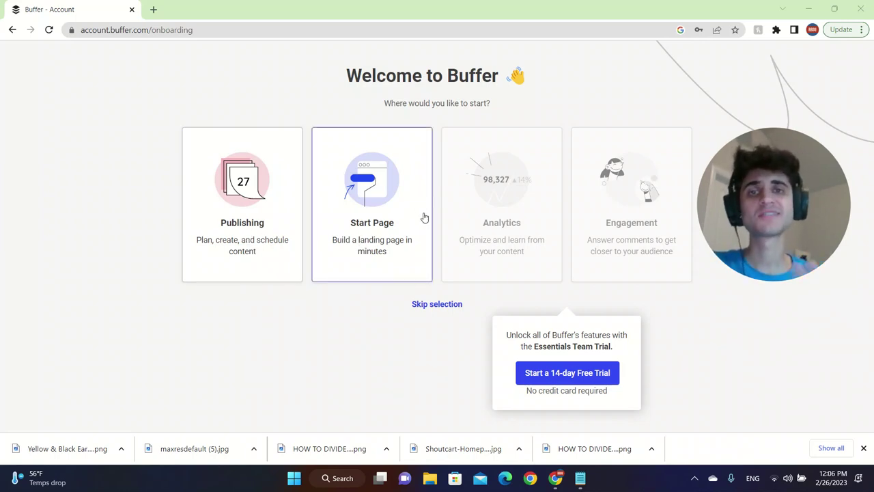
{"action": "left_click", "coordinate": [422, 306]}
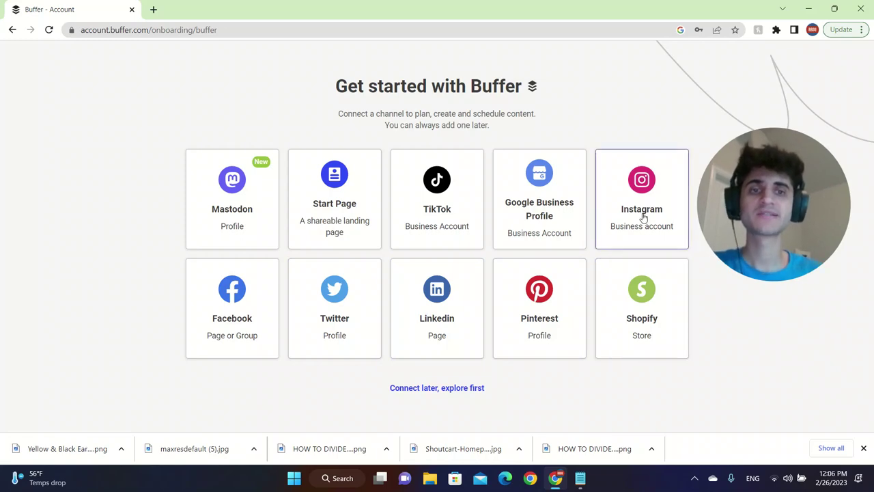
Step: Connect a social channel through Facebook login, dismissing the Facebook account type choice and allowing all the access Buffer requests
{"action": "left_click", "coordinate": [247, 313]}
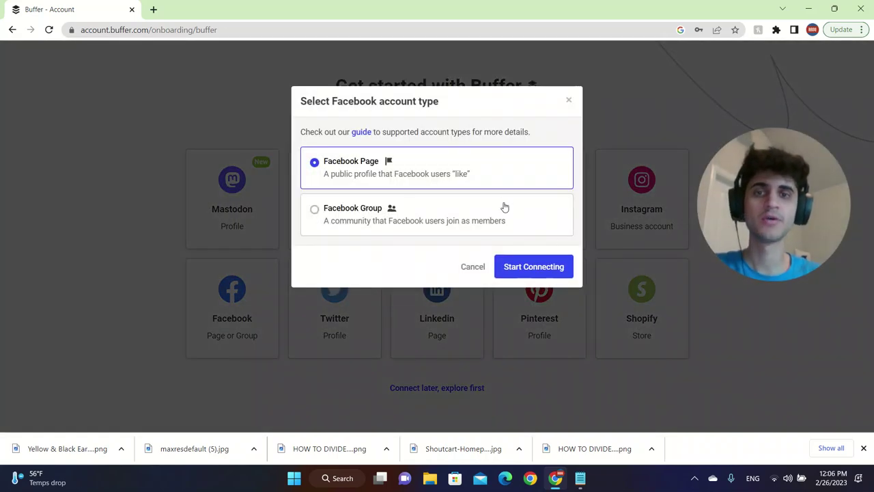
{"action": "left_click", "coordinate": [568, 100]}
{"action": "left_click", "coordinate": [634, 212]}
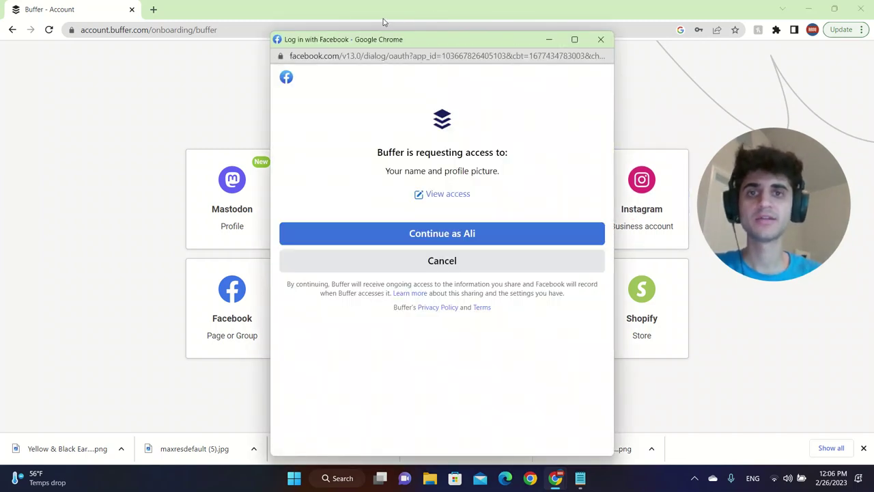
{"action": "left_click", "coordinate": [420, 231]}
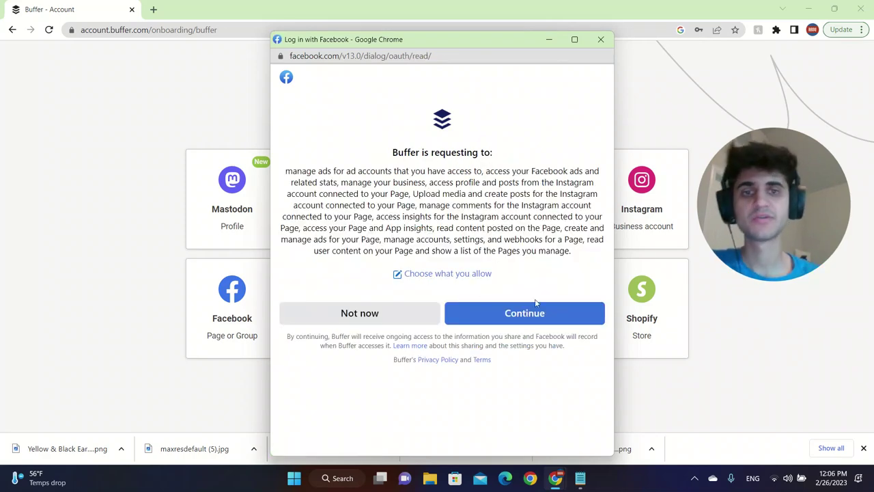
{"action": "left_click", "coordinate": [537, 308]}
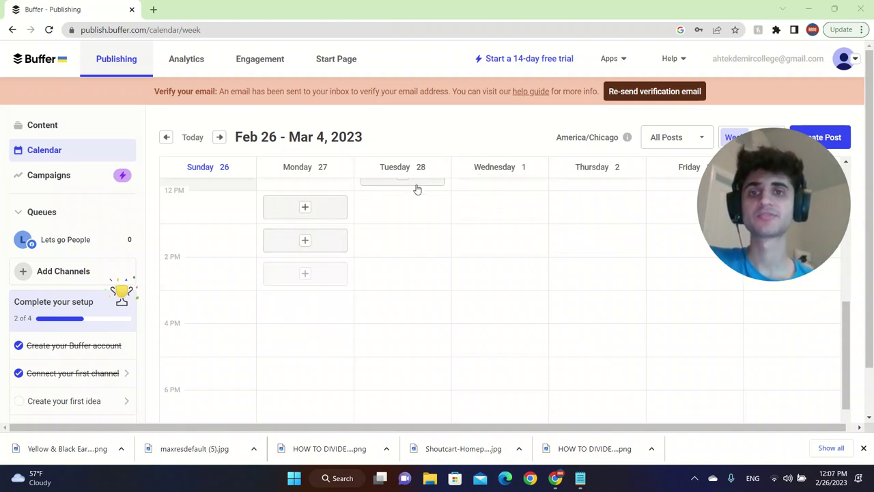
Step: Look over the weekly publishing calendar and dismiss the browser's downloads bar
{"action": "scroll", "coordinate": [417, 189], "scroll_direction": "up", "scroll_amount": 2}
{"action": "scroll", "coordinate": [417, 189], "scroll_direction": "up", "scroll_amount": 1}
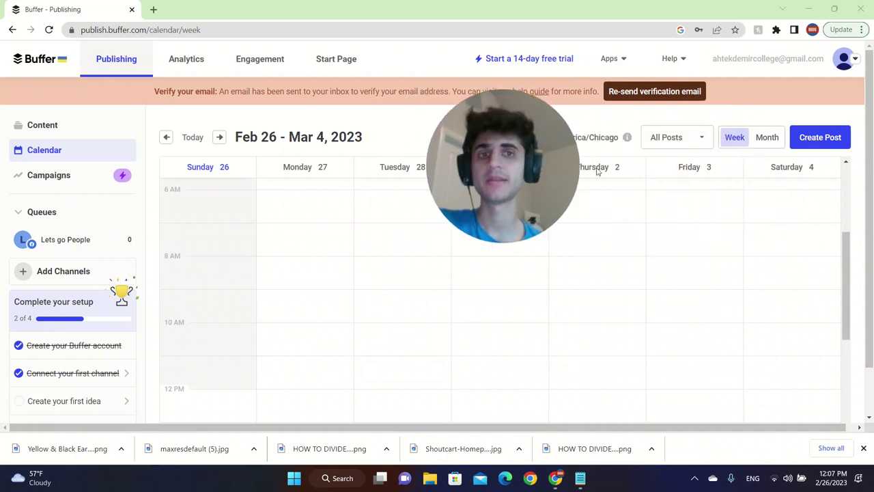
{"action": "left_click", "coordinate": [863, 448]}
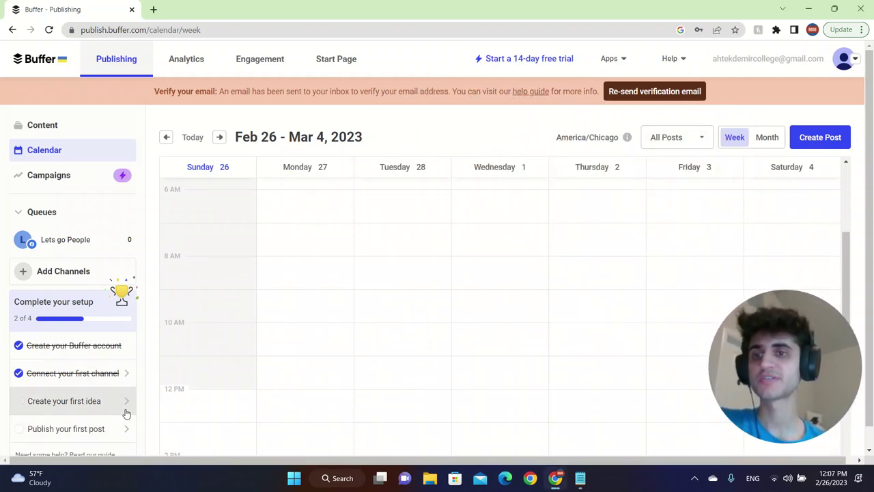
Step: Create the first idea from the setup checklist with the text "People have the ability to fly" and save it
{"action": "scroll", "coordinate": [109, 389], "scroll_direction": "down", "scroll_amount": 1}
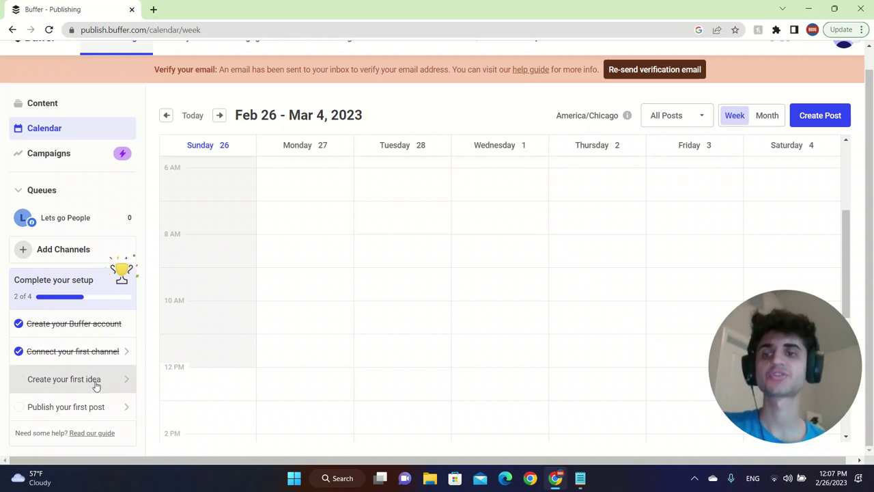
{"action": "left_click", "coordinate": [92, 380]}
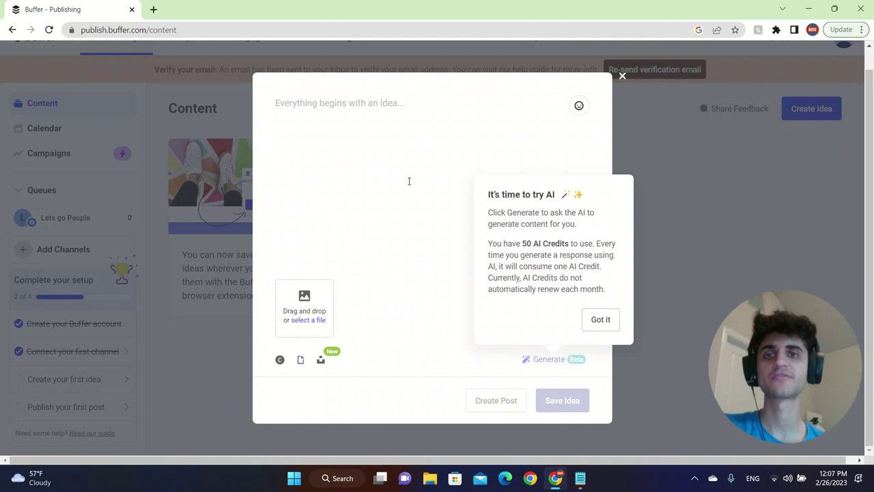
{"action": "left_click", "coordinate": [600, 319]}
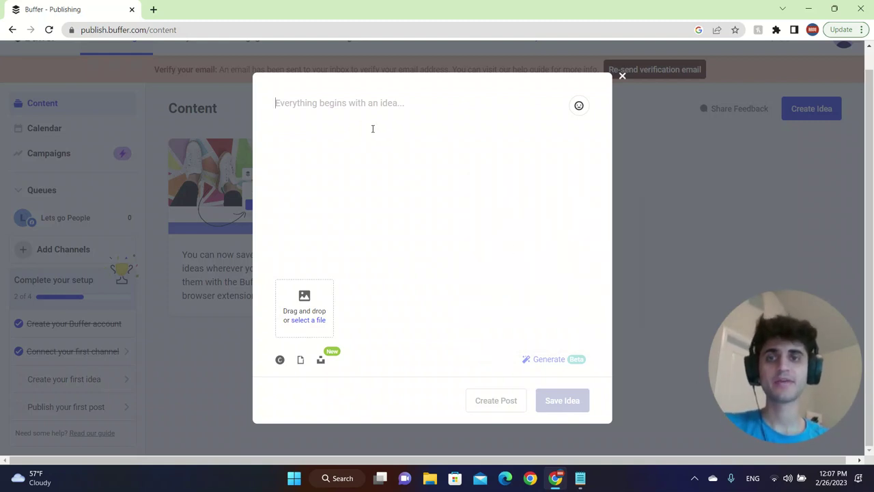
{"action": "type", "text": "People"}
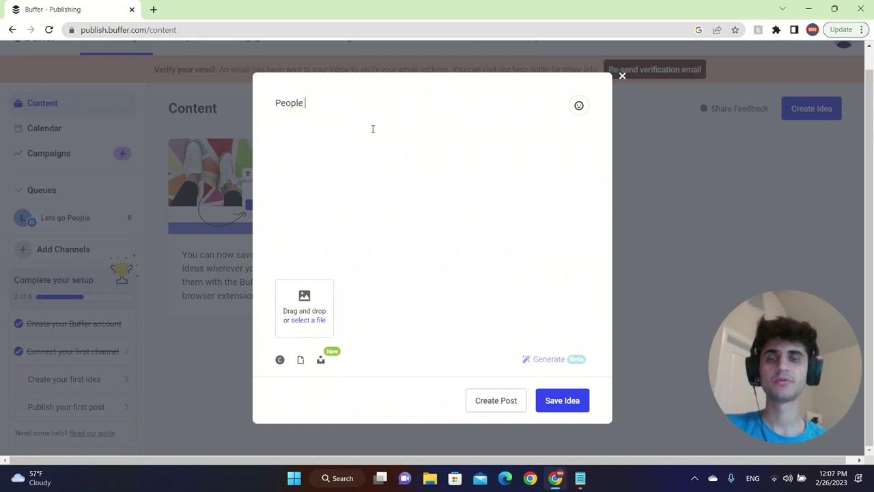
{"action": "type", "text": " have the ability to fly"}
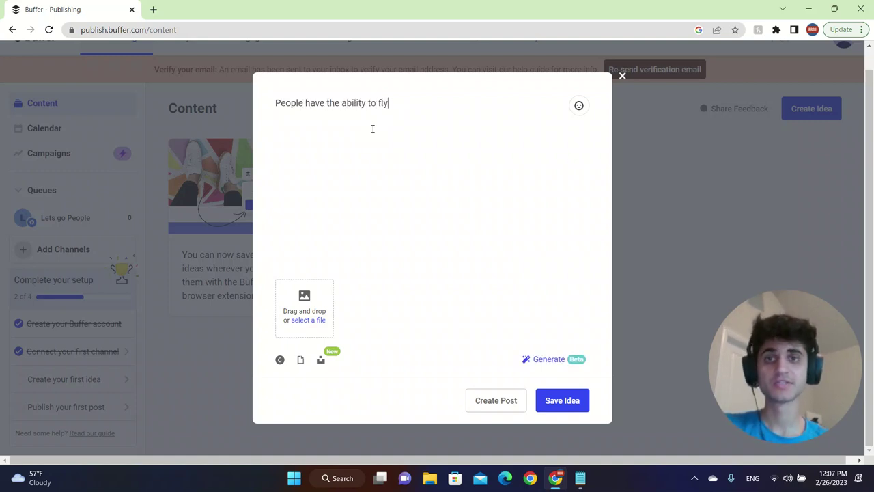
{"action": "left_click", "coordinate": [578, 402]}
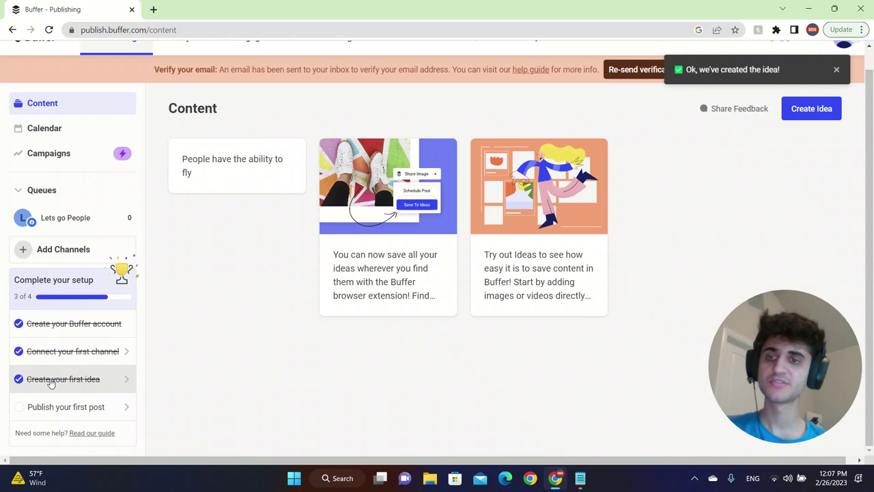
Step: Start the first post from the setup checklist and attach the Yellow & Black Earn Money YouTube PNG image from Downloads
{"action": "left_click", "coordinate": [60, 409]}
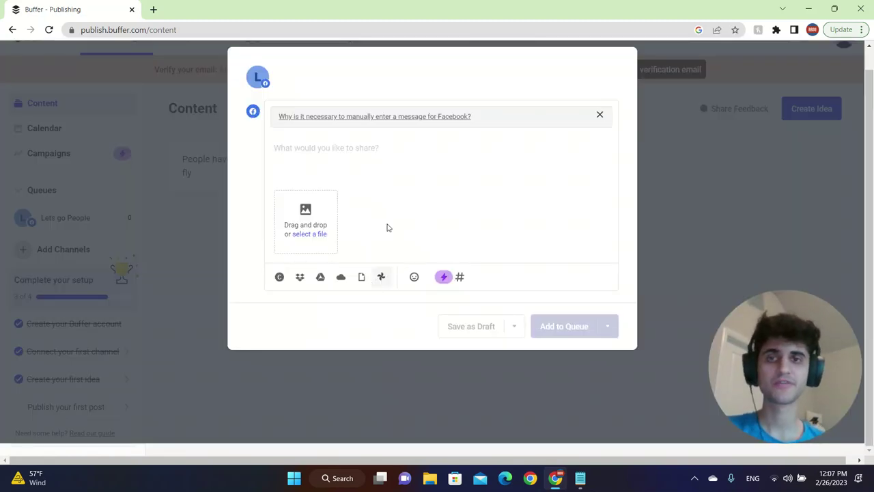
{"action": "left_click", "coordinate": [301, 215]}
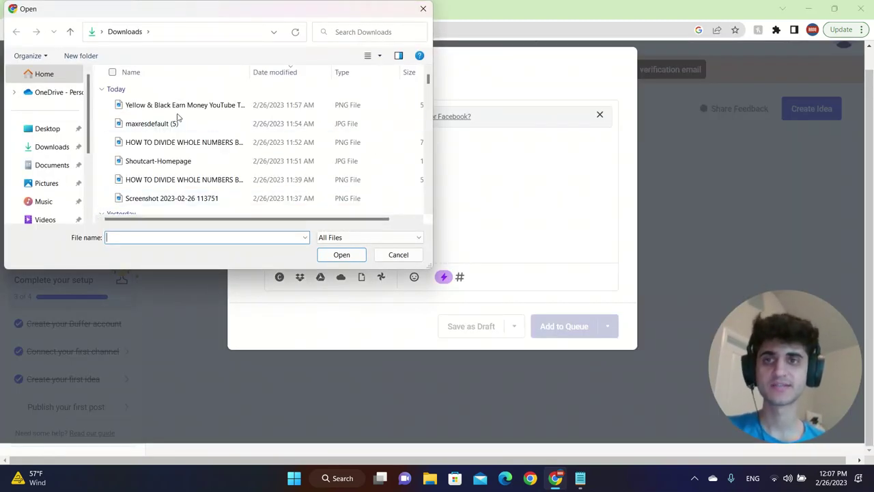
{"action": "double_click", "coordinate": [175, 107]}
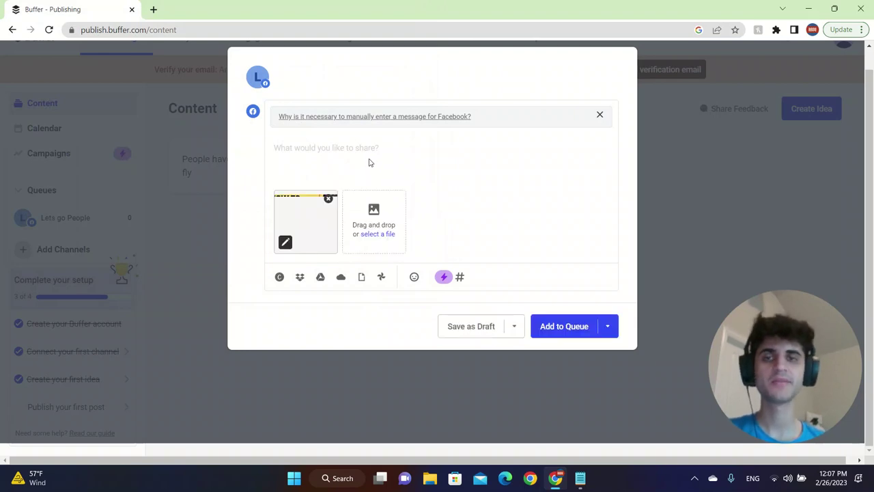
{"action": "left_click", "coordinate": [383, 209]}
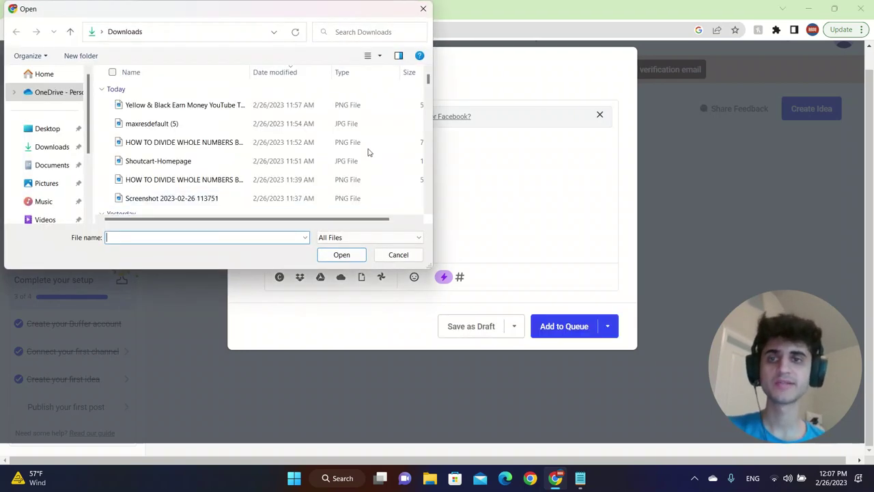
{"action": "left_click_drag", "start_coordinate": [267, 17], "coordinate": [277, 133]}
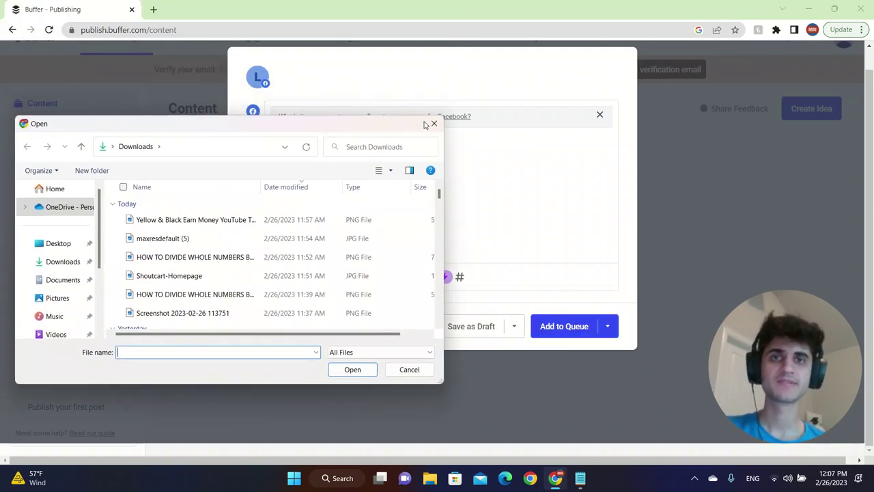
{"action": "key", "text": "Escape"}
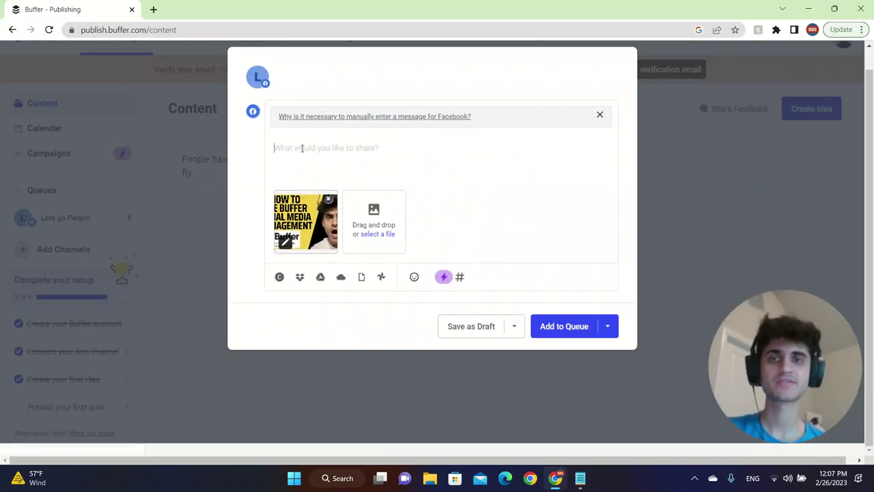
Step: Enter "This is my world" as the post text, add the post to the queue and dismiss the checklist completion dialog
{"action": "type", "text": "This is my world"}
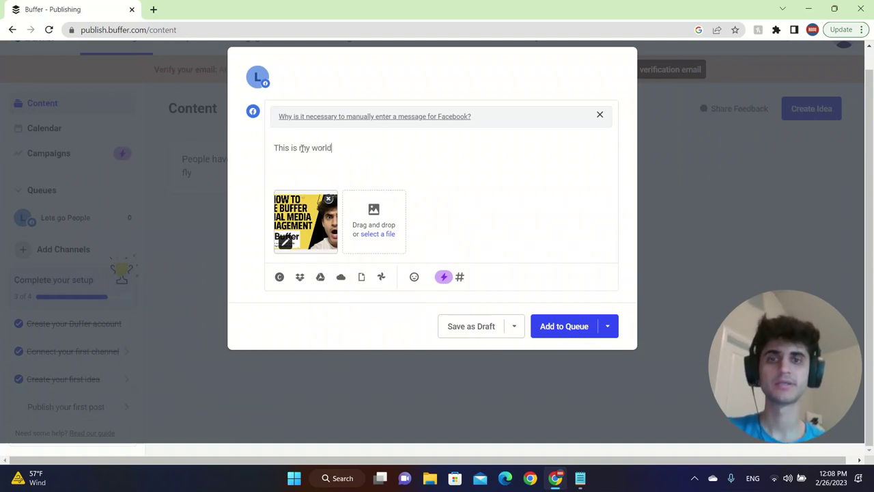
{"action": "left_click", "coordinate": [553, 326]}
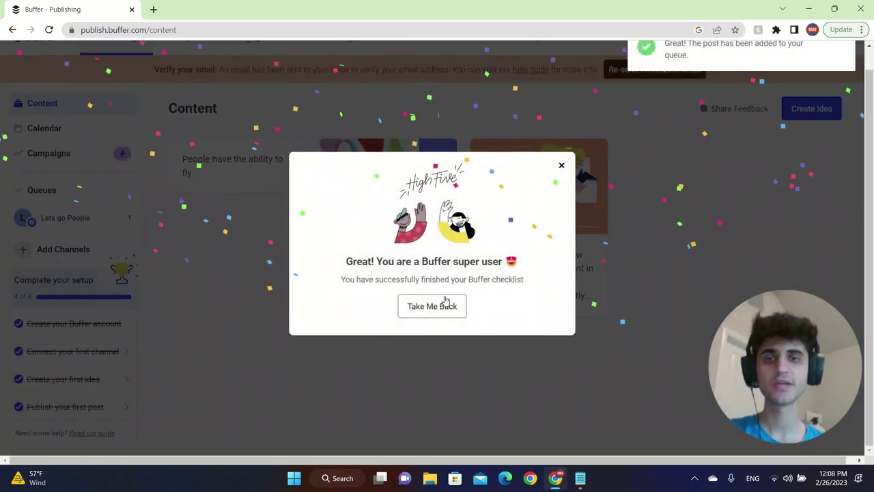
{"action": "left_click", "coordinate": [448, 308]}
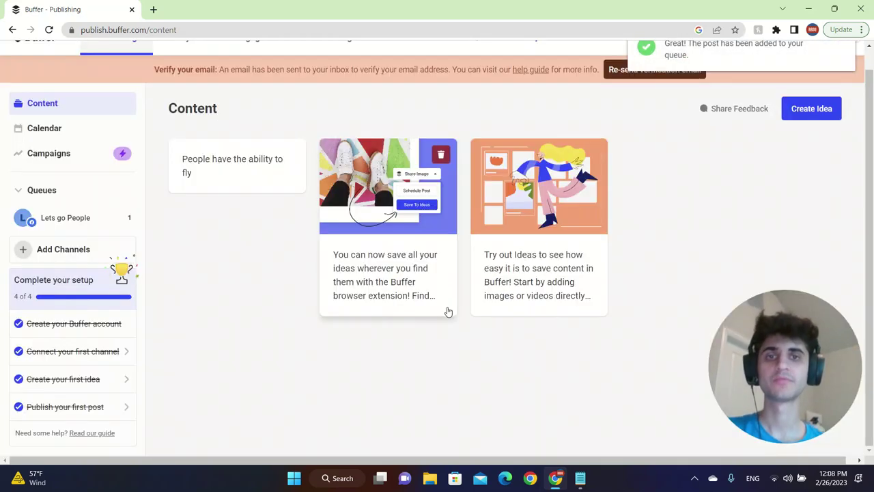
Step: Open the Lets go People queue and review the scheduled post and the daily posting slots of the coming days
{"action": "left_click", "coordinate": [49, 217]}
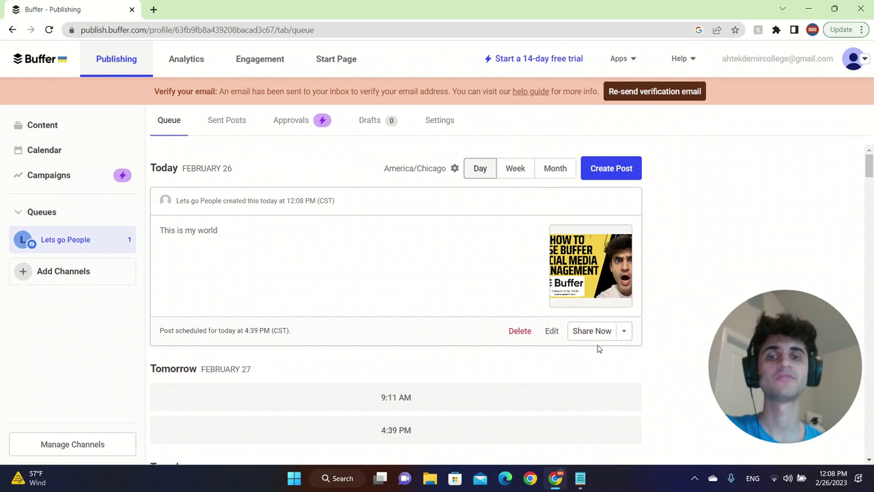
{"action": "scroll", "coordinate": [405, 366], "scroll_direction": "down", "scroll_amount": 3}
{"action": "scroll", "coordinate": [358, 297], "scroll_direction": "up", "scroll_amount": 2}
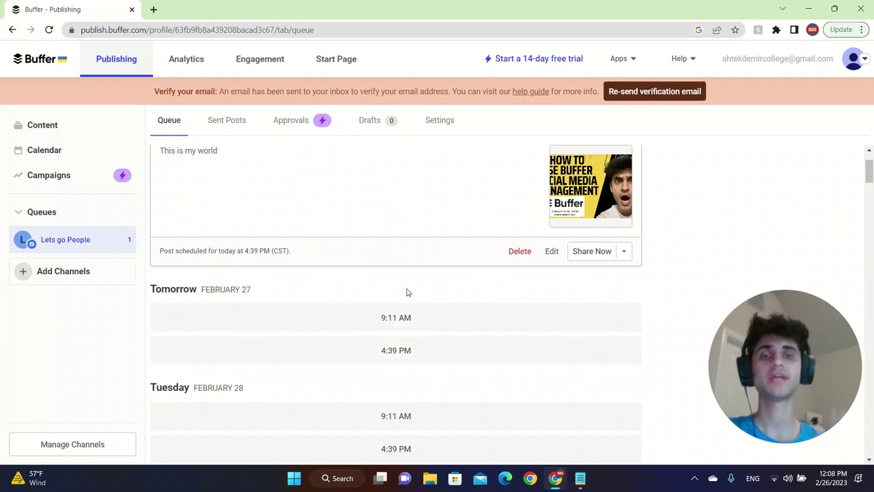
{"action": "scroll", "coordinate": [320, 241], "scroll_direction": "up", "scroll_amount": 2}
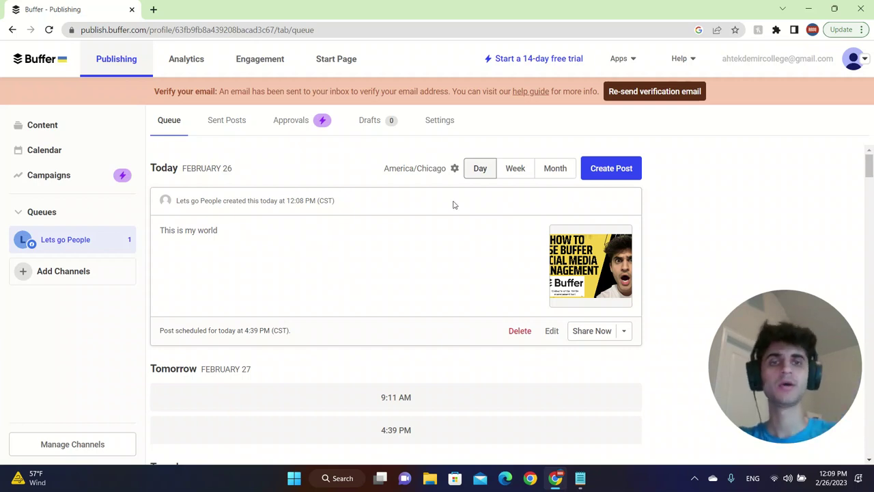
{"action": "scroll", "coordinate": [454, 205], "scroll_direction": "down", "scroll_amount": 9}
{"action": "scroll", "coordinate": [454, 205], "scroll_direction": "down", "scroll_amount": 13}
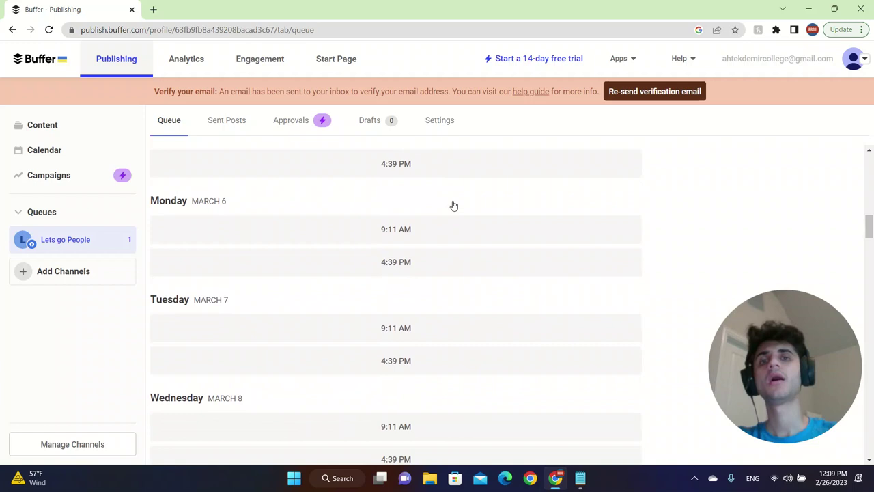
{"action": "scroll", "coordinate": [454, 205], "scroll_direction": "up", "scroll_amount": 20}
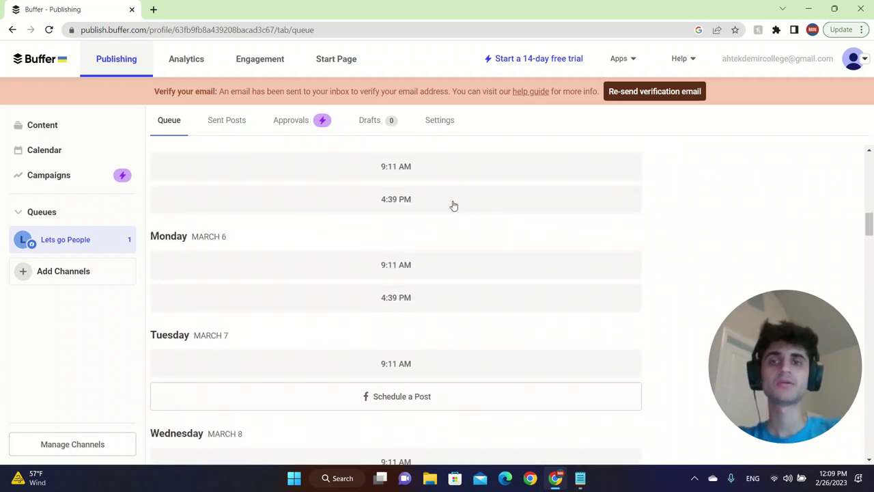
Step: View the channel's Sent Posts, Approvals and Drafts pages
{"action": "left_click", "coordinate": [248, 136]}
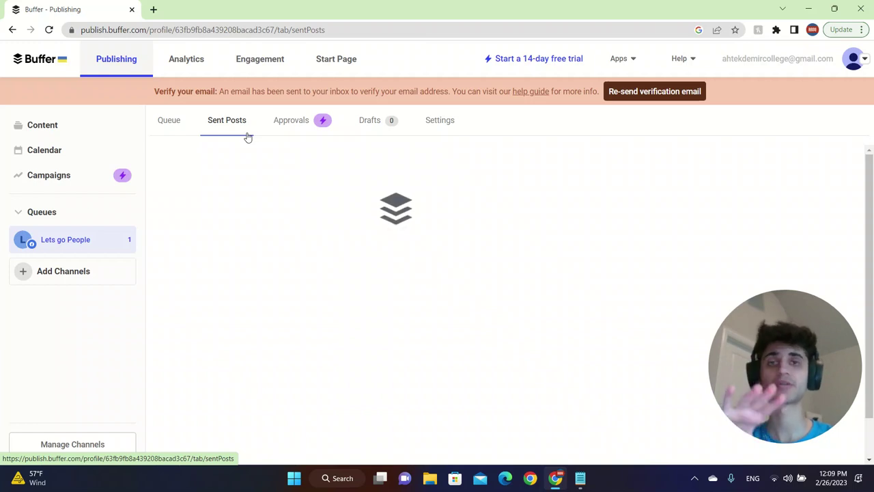
{"action": "left_click", "coordinate": [282, 133]}
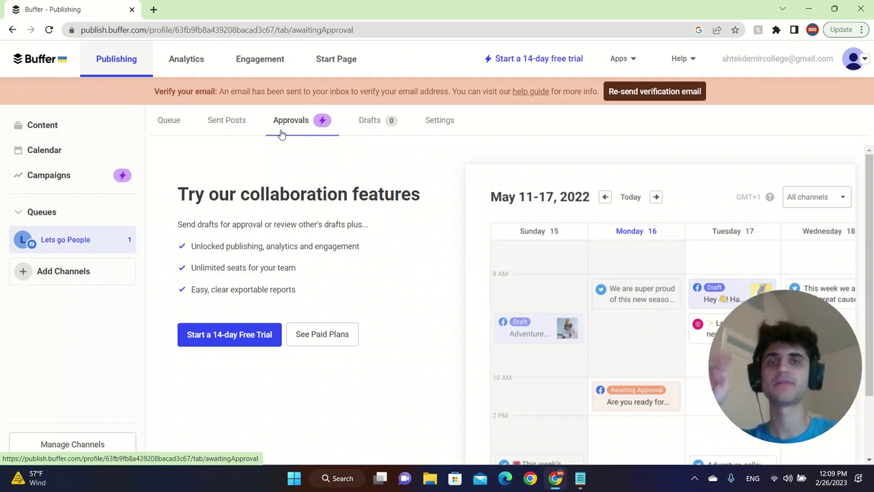
{"action": "left_click", "coordinate": [376, 129]}
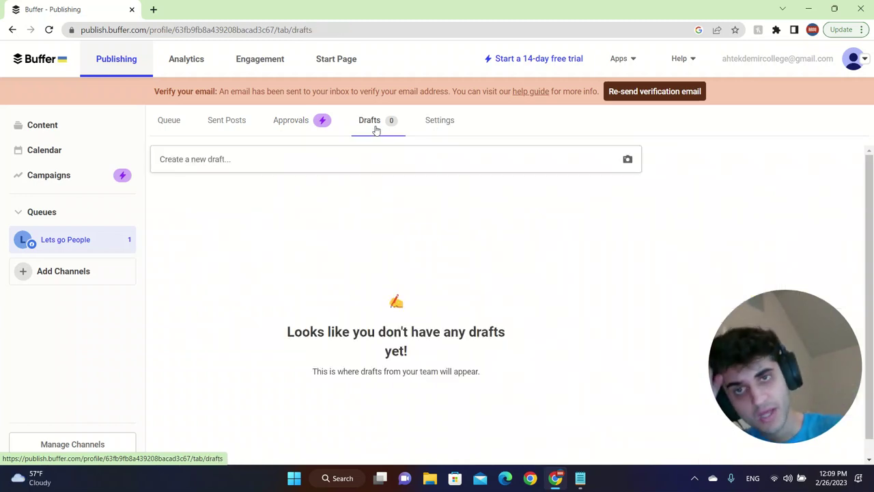
Step: Review the channel's general settings for link shortening, campaign tracking, and shuffling, cleaning or emptying the queue
{"action": "left_click", "coordinate": [444, 123]}
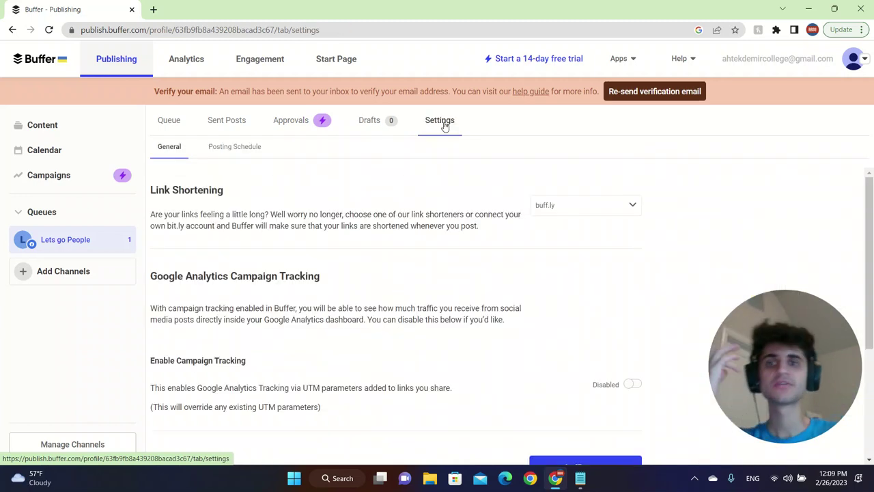
{"action": "scroll", "coordinate": [386, 360], "scroll_direction": "down", "scroll_amount": 1}
{"action": "scroll", "coordinate": [457, 280], "scroll_direction": "up", "scroll_amount": 1}
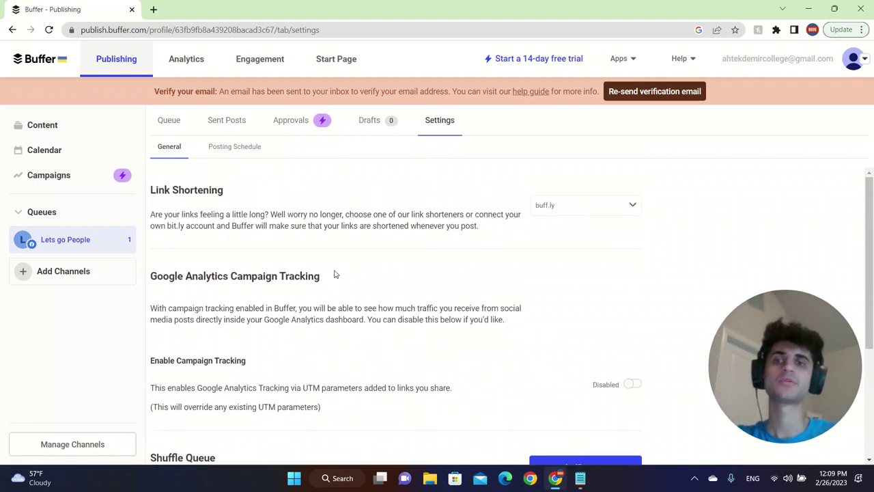
{"action": "scroll", "coordinate": [308, 277], "scroll_direction": "down", "scroll_amount": 3}
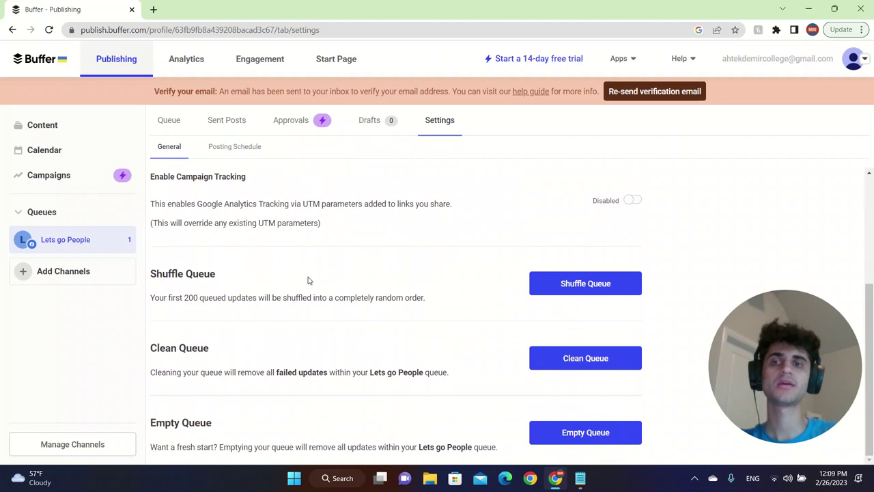
Step: Check the available link shortening options in the channel's general settings
{"action": "scroll", "coordinate": [308, 280], "scroll_direction": "up", "scroll_amount": 3}
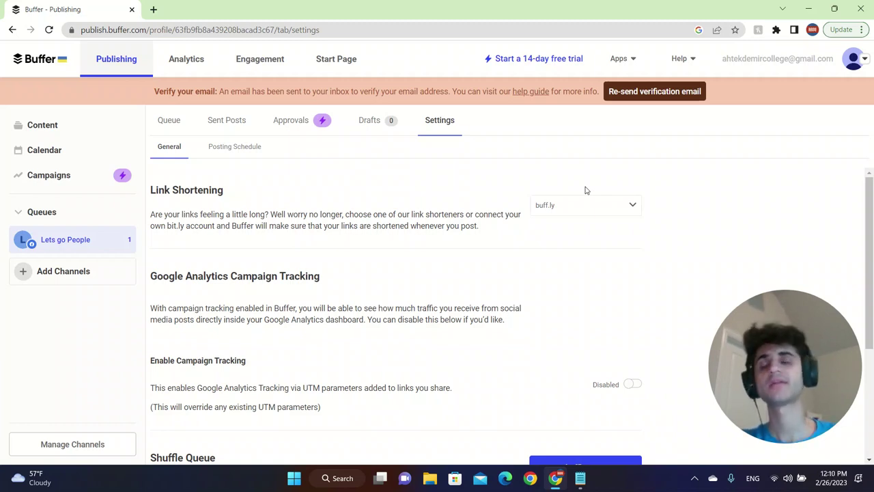
{"action": "left_click", "coordinate": [575, 210]}
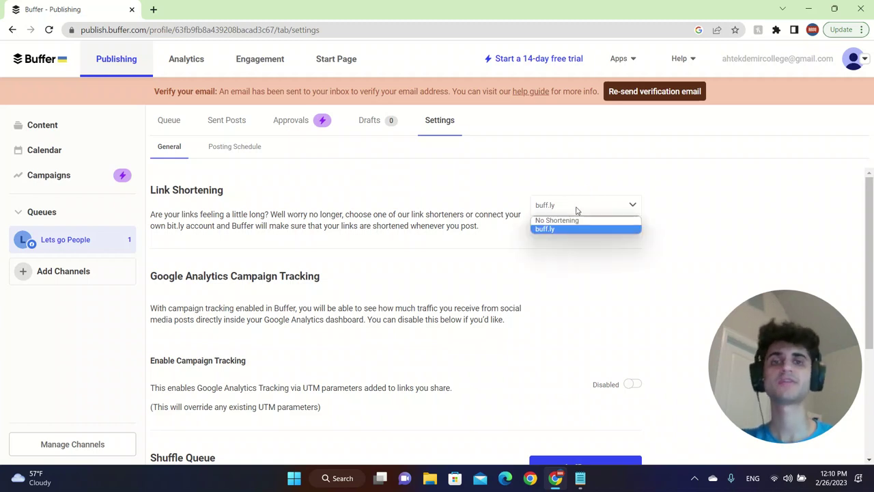
{"action": "left_click", "coordinate": [575, 209]}
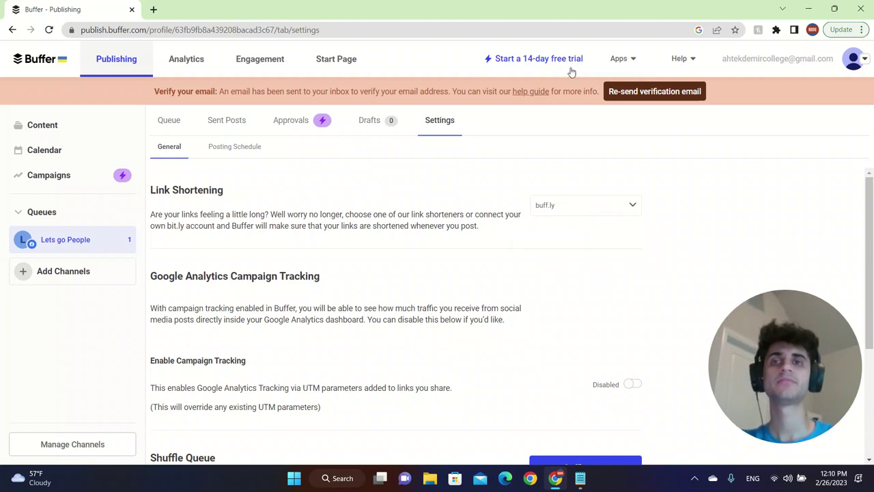
Step: Start the 14-day free trial from the Analytics area and dismiss the activation dialog
{"action": "left_click", "coordinate": [183, 63]}
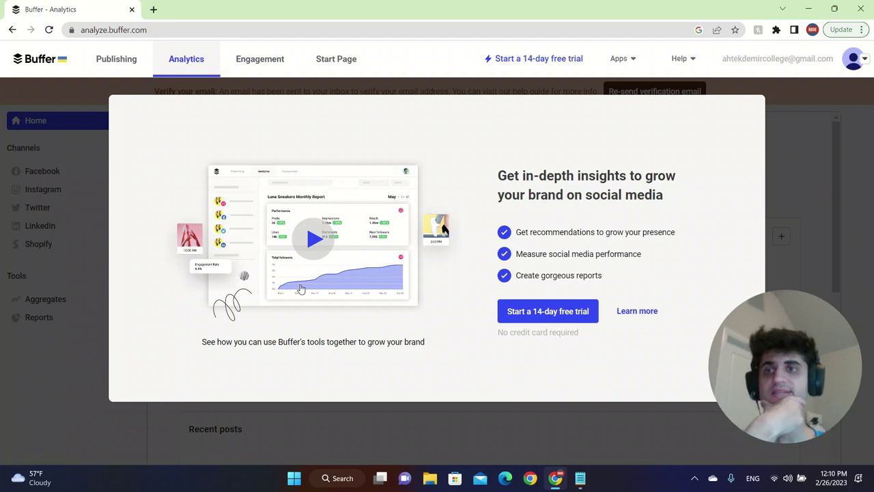
{"action": "left_click", "coordinate": [551, 316]}
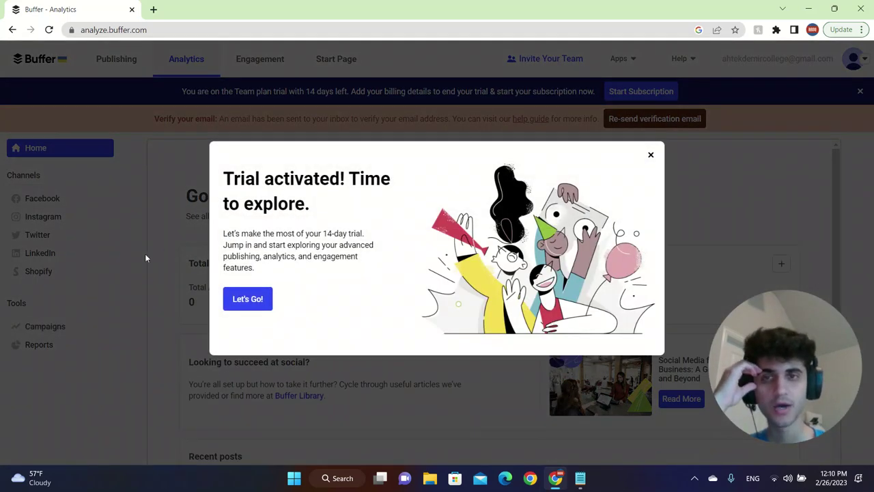
{"action": "left_click", "coordinate": [245, 297]}
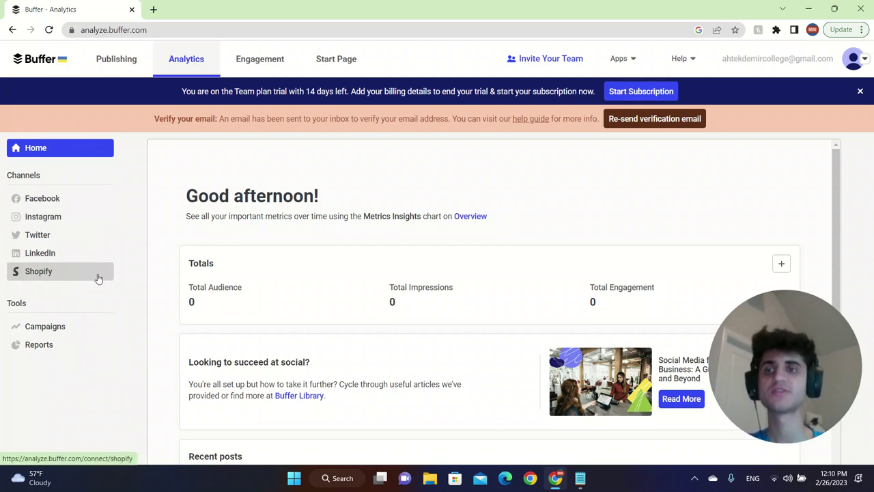
Step: View the LinkedIn, Twitter and Instagram analytics pages, the Campaigns and Reports tools, and the Engagement area
{"action": "left_click", "coordinate": [50, 253]}
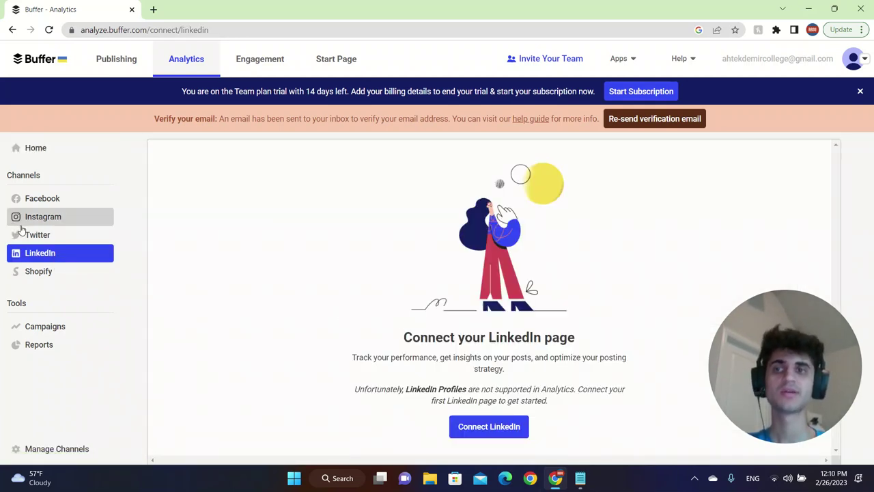
{"action": "left_click", "coordinate": [24, 233]}
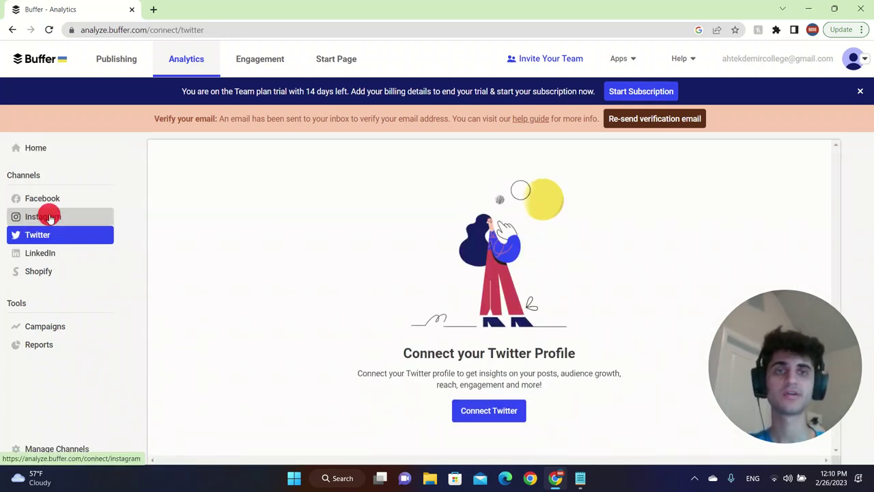
{"action": "left_click", "coordinate": [51, 217]}
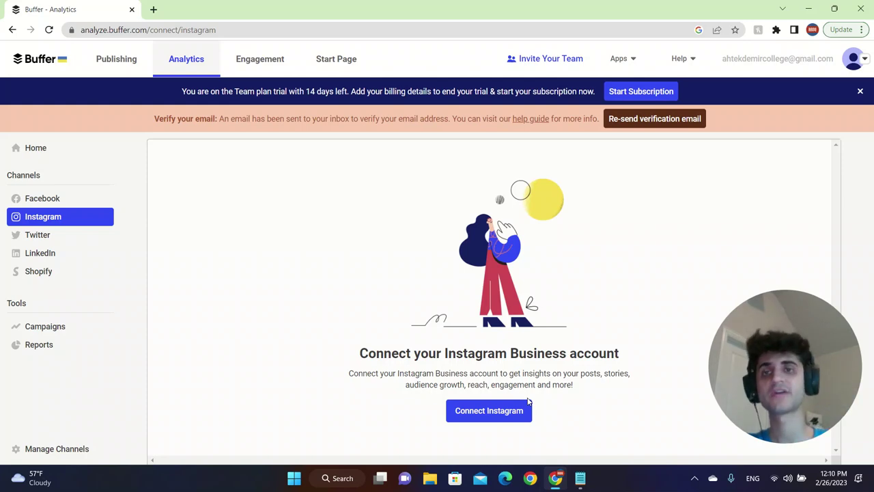
{"action": "left_click", "coordinate": [63, 331]}
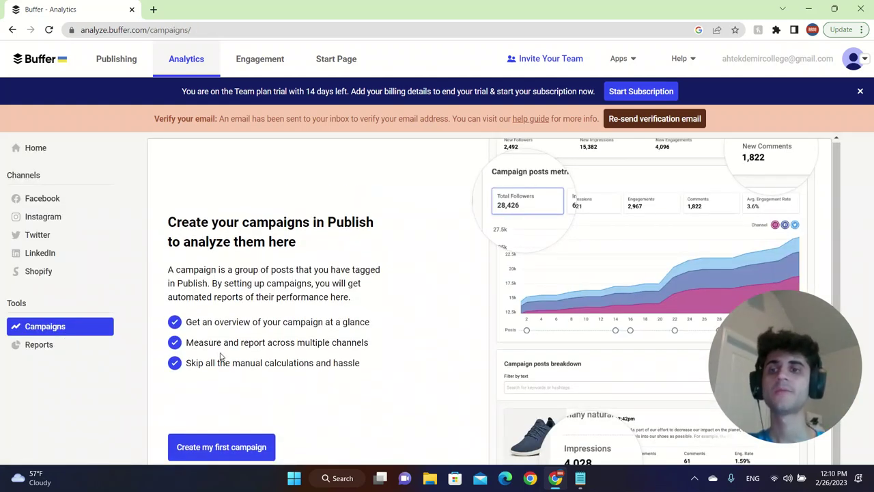
{"action": "left_click", "coordinate": [57, 347]}
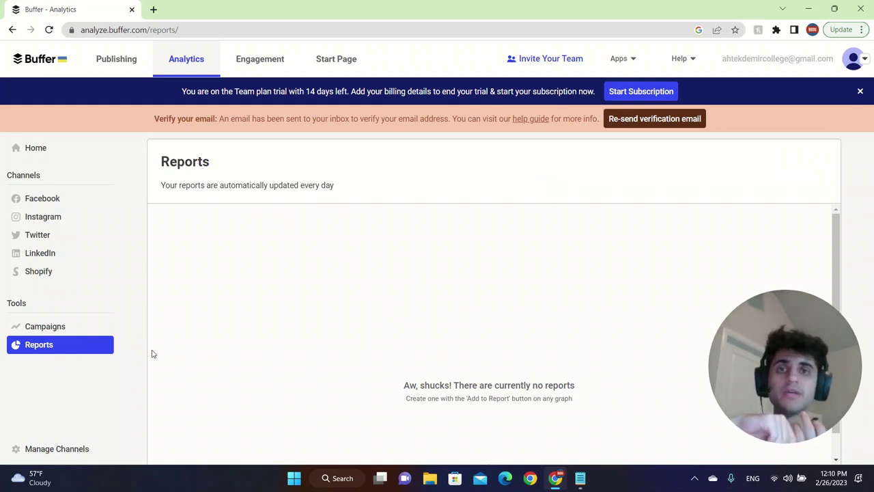
{"action": "left_click", "coordinate": [246, 63]}
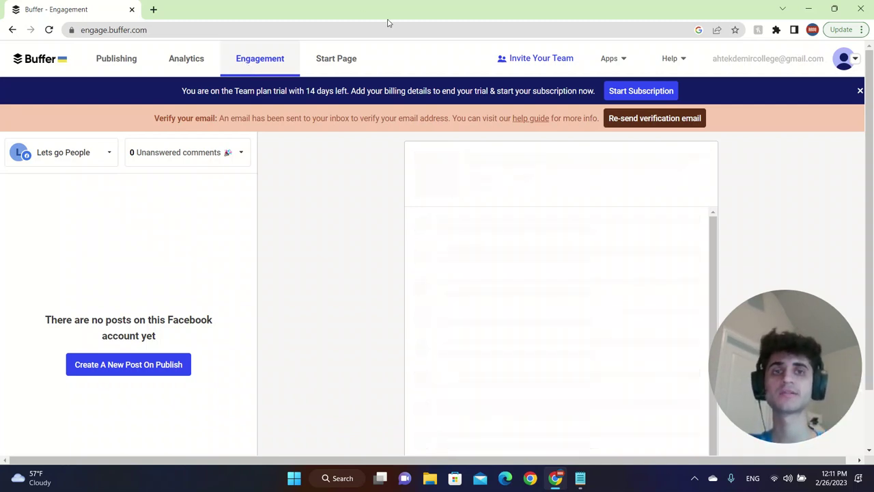
Step: Create a Start Page from the Flowers shop template with the page name "FLowers Are Great"
{"action": "left_click", "coordinate": [342, 73]}
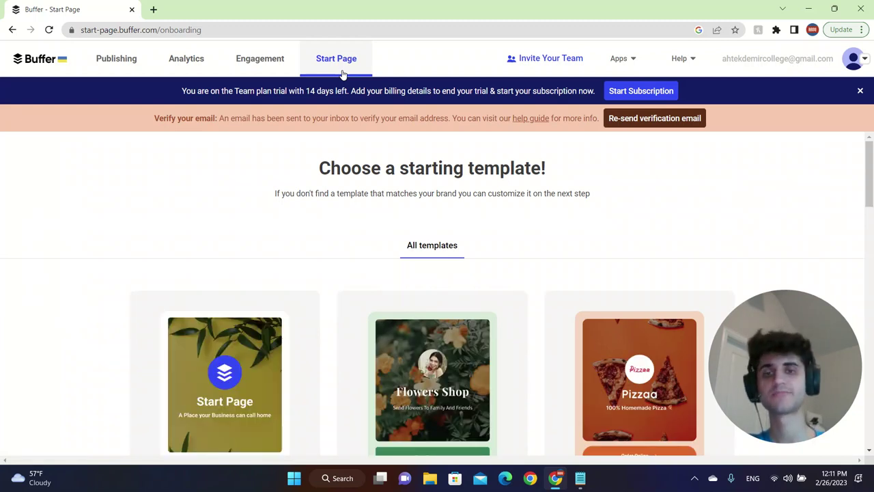
{"action": "scroll", "coordinate": [417, 287], "scroll_direction": "down", "scroll_amount": 3}
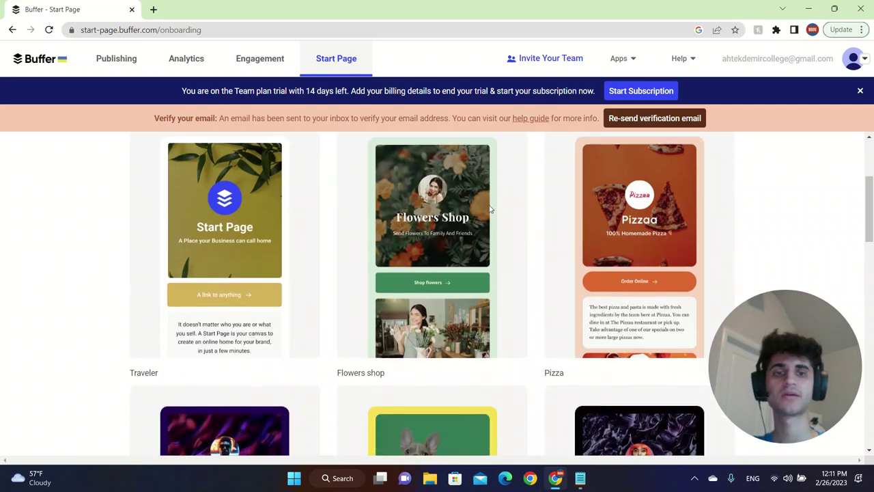
{"action": "left_click", "coordinate": [425, 291]}
{"action": "left_click", "coordinate": [382, 259]}
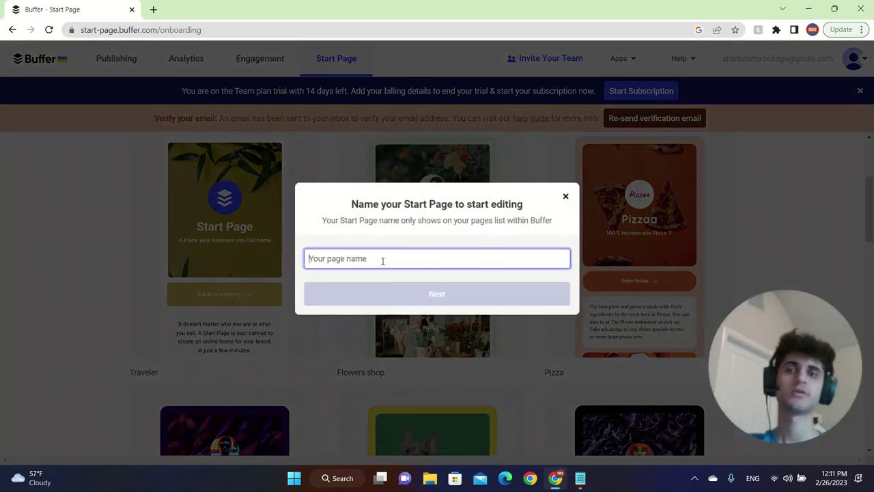
{"action": "type", "text": "FLowers "}
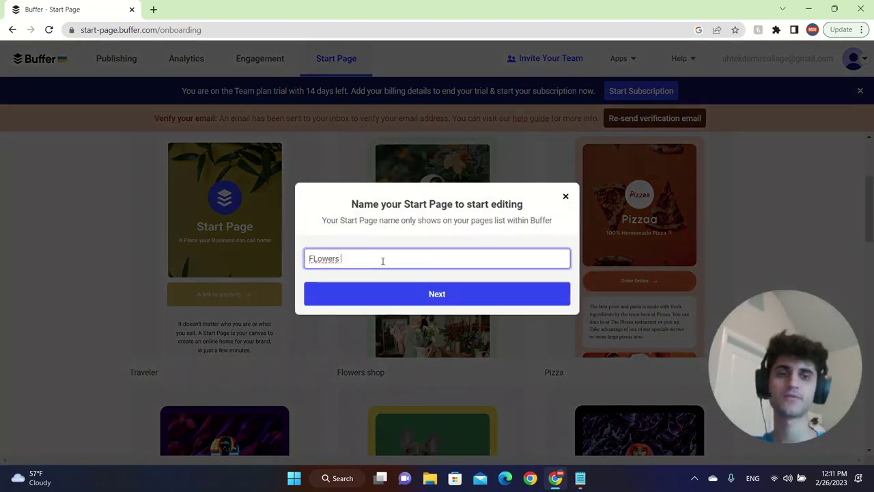
{"action": "type", "text": "Are Good"}
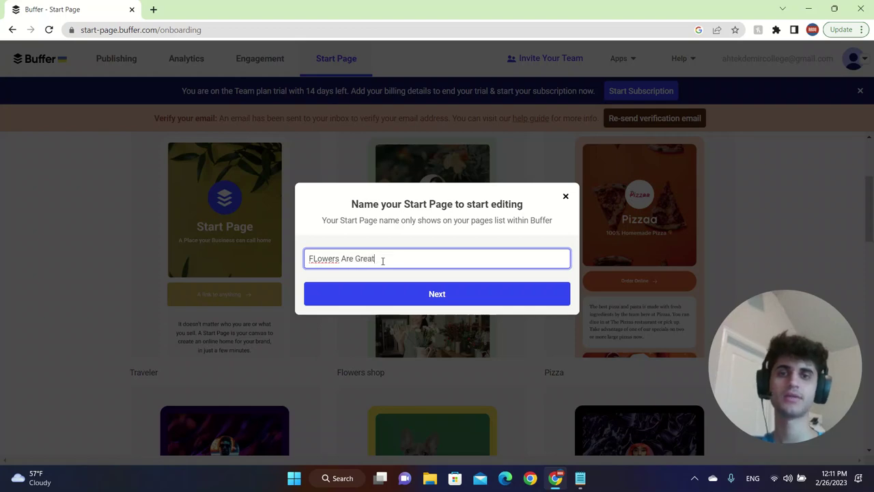
{"action": "left_click", "coordinate": [394, 293]}
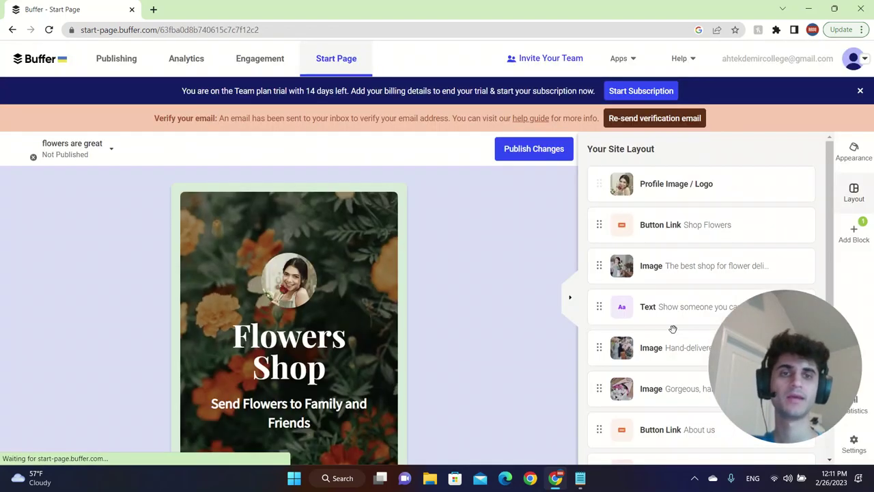
{"action": "scroll", "coordinate": [673, 327], "scroll_direction": "down", "scroll_amount": 2}
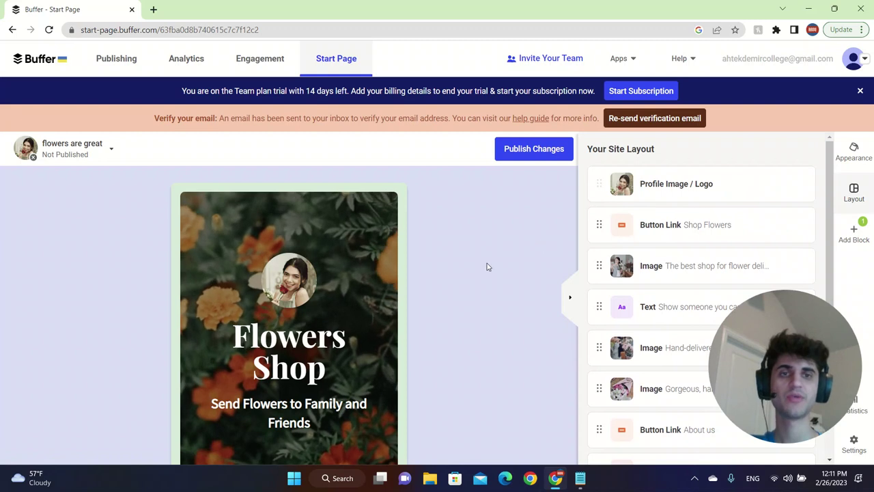
{"action": "scroll", "coordinate": [390, 334], "scroll_direction": "down", "scroll_amount": 2}
{"action": "double_click", "coordinate": [298, 289]}
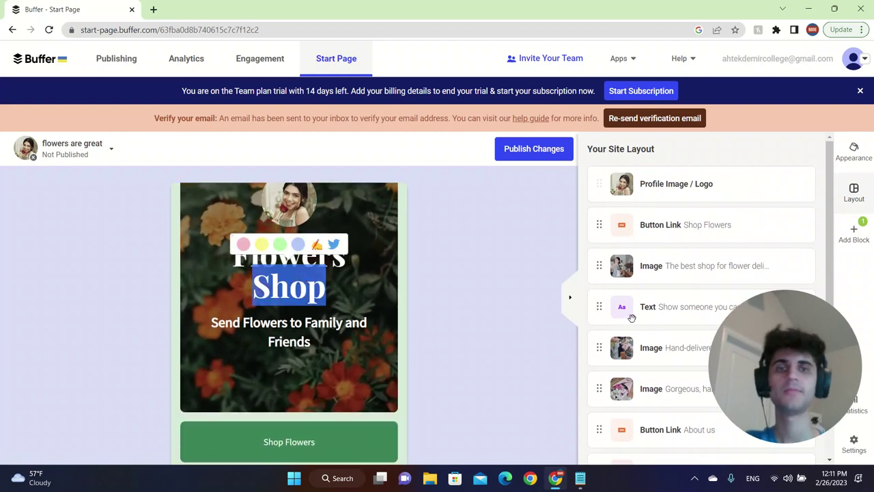
{"action": "left_click_drag", "start_coordinate": [787, 327], "coordinate": [126, 196]}
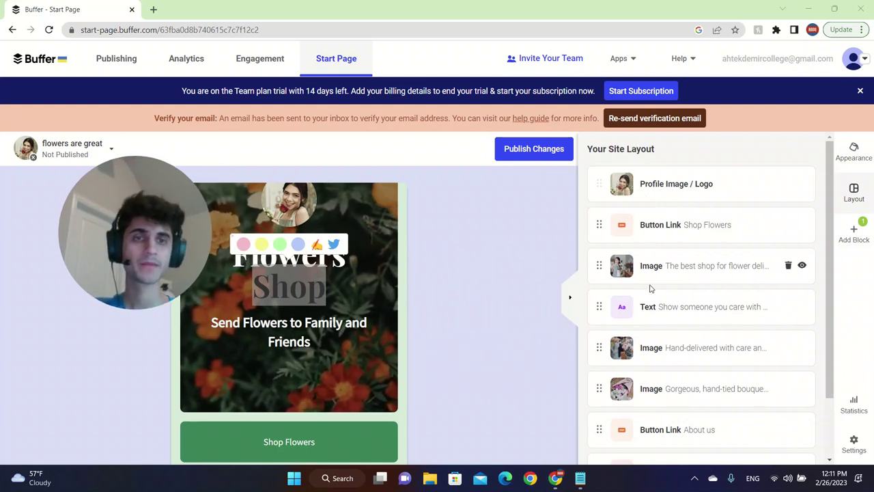
Step: Replace the content of the page's text block with "asd;kasiodjas", check it in the preview and return to the site layout
{"action": "left_click", "coordinate": [650, 313]}
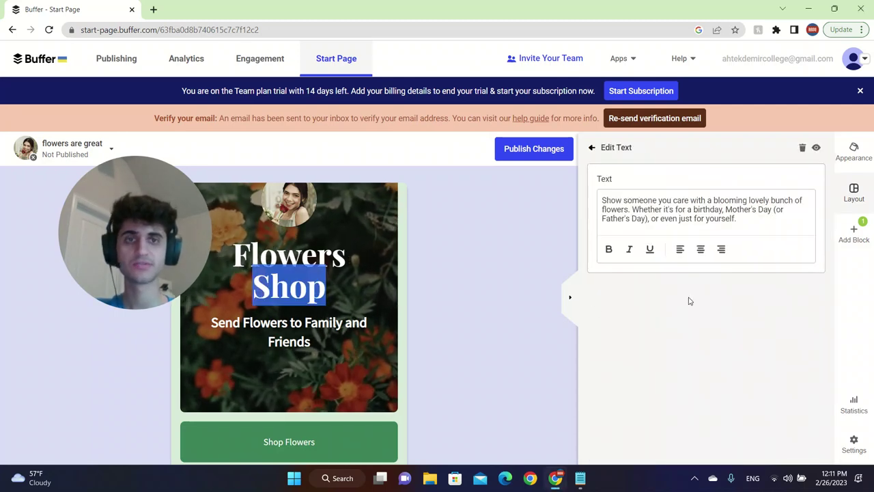
{"action": "left_click", "coordinate": [756, 220]}
{"action": "key", "text": "ctrl+a"}
{"action": "type", "text": "asd;kasiodjas"}
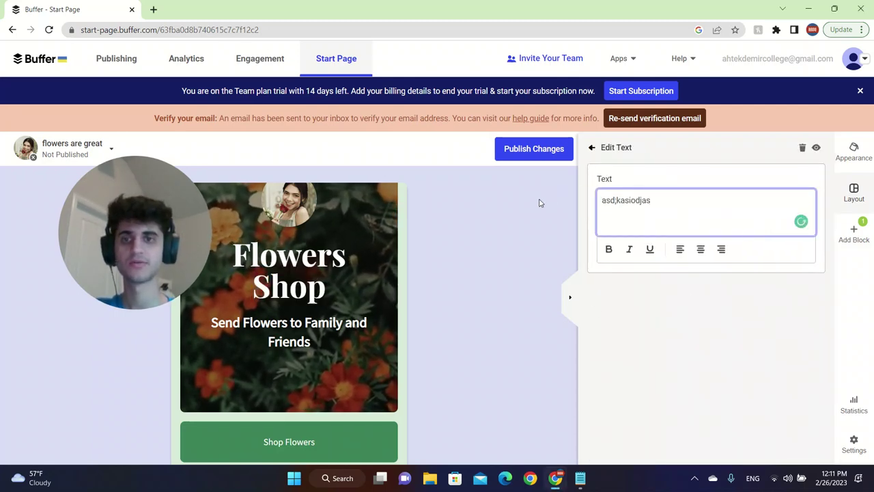
{"action": "scroll", "coordinate": [250, 387], "scroll_direction": "down", "scroll_amount": 4}
{"action": "left_click", "coordinate": [88, 266]}
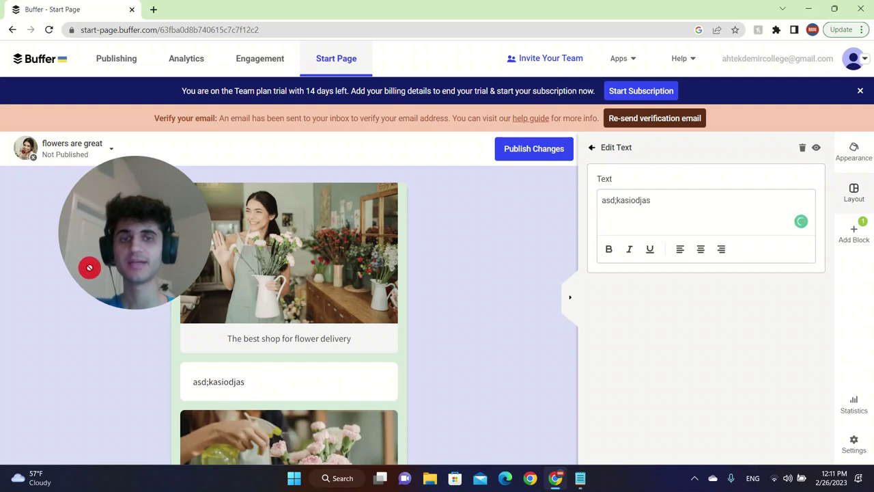
{"action": "scroll", "coordinate": [267, 396], "scroll_direction": "up", "scroll_amount": 4}
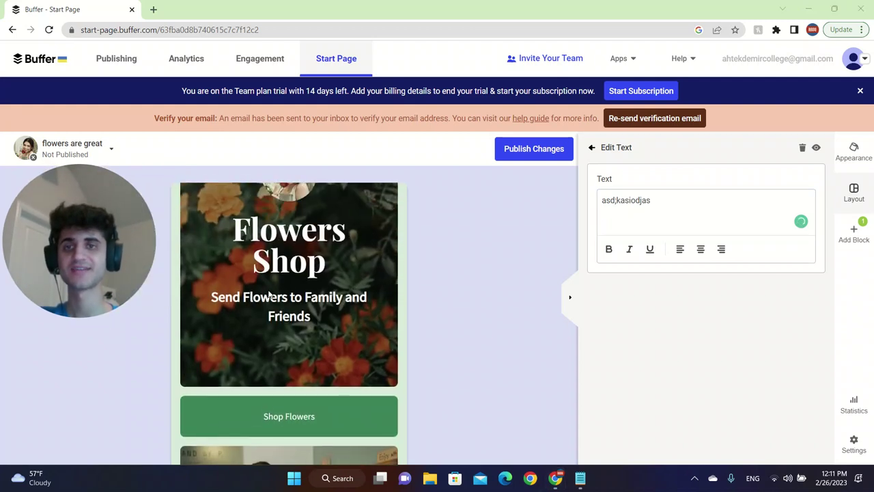
{"action": "left_click", "coordinate": [592, 147]}
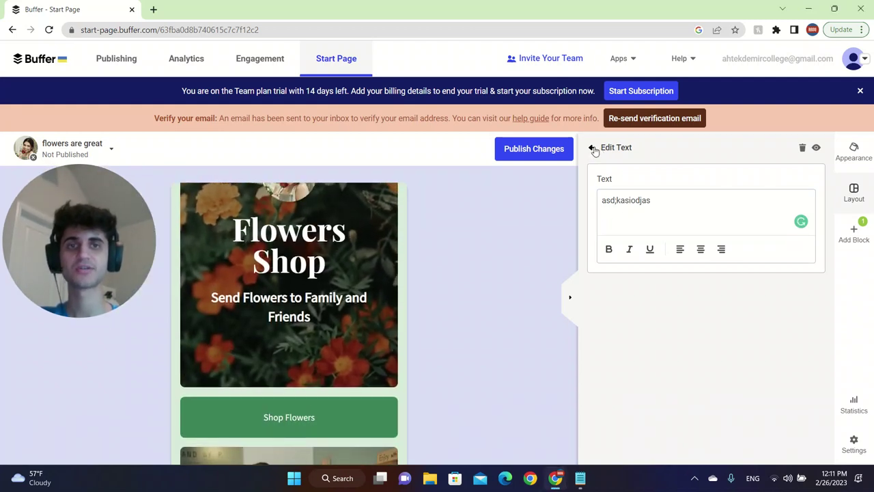
Step: Set the header image's alt text to "ASDas", keep the existing photo and return to the site layout
{"action": "left_click", "coordinate": [687, 195]}
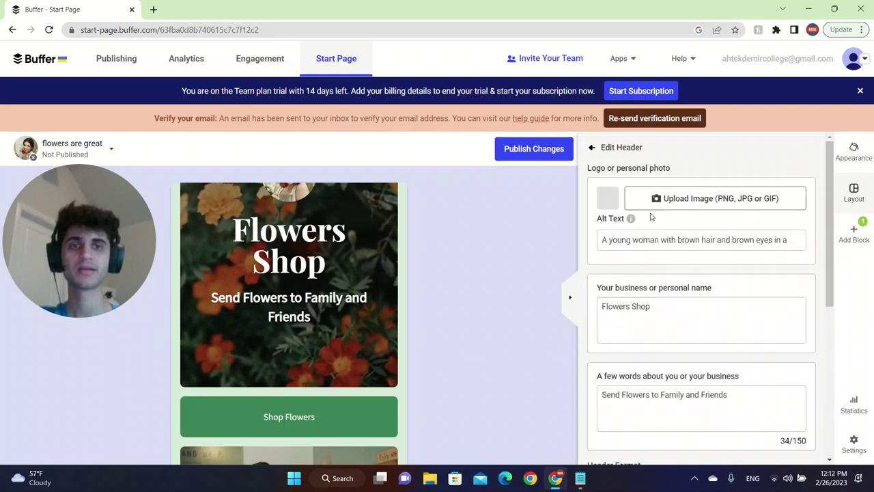
{"action": "triple_click", "coordinate": [645, 238]}
{"action": "type", "text": "ASDas"}
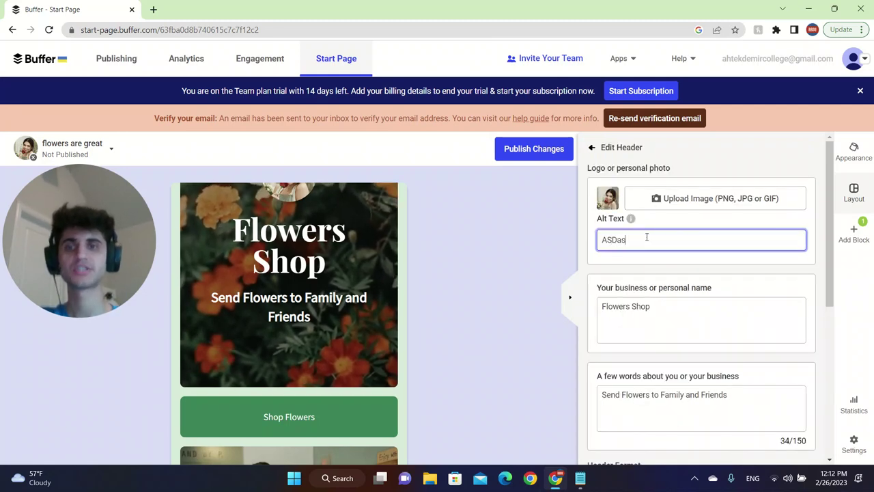
{"action": "left_click", "coordinate": [659, 194]}
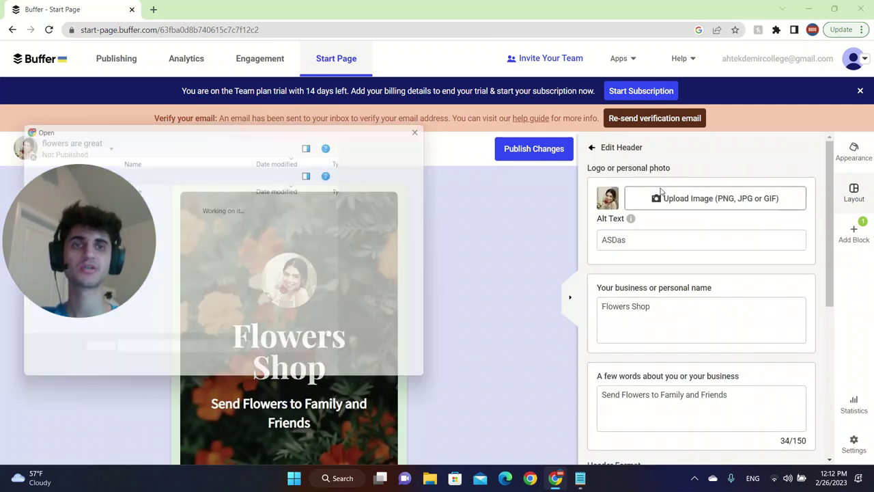
{"action": "left_click", "coordinate": [433, 124]}
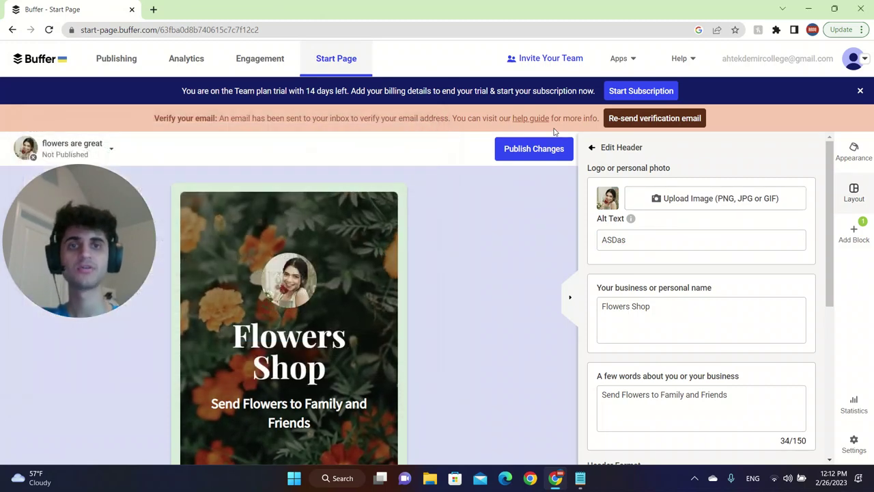
{"action": "left_click", "coordinate": [591, 147]}
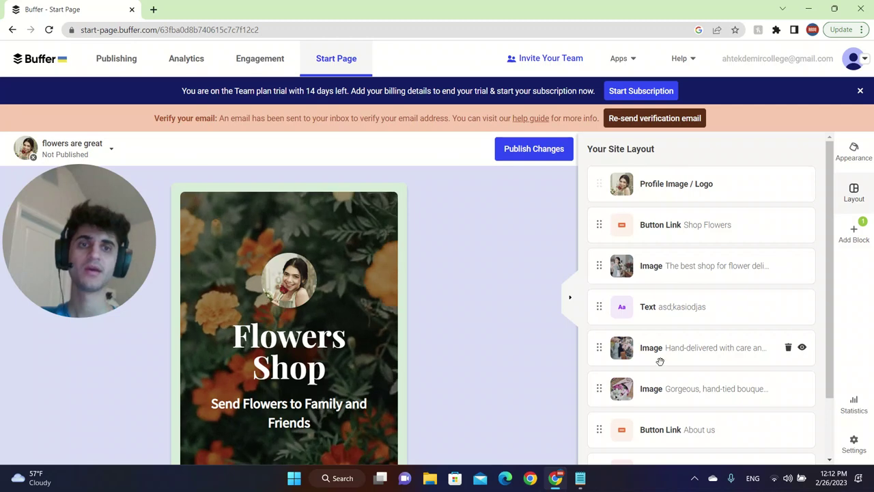
Step: Try to move the "asd;kasiodjas" text block further down in the site layout
{"action": "scroll", "coordinate": [659, 360], "scroll_direction": "down", "scroll_amount": 2}
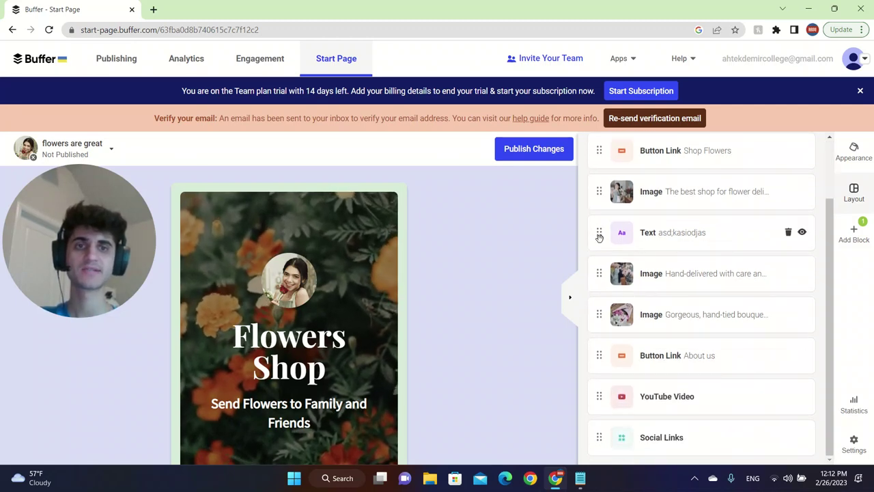
{"action": "left_click_drag", "start_coordinate": [597, 232], "coordinate": [599, 301]}
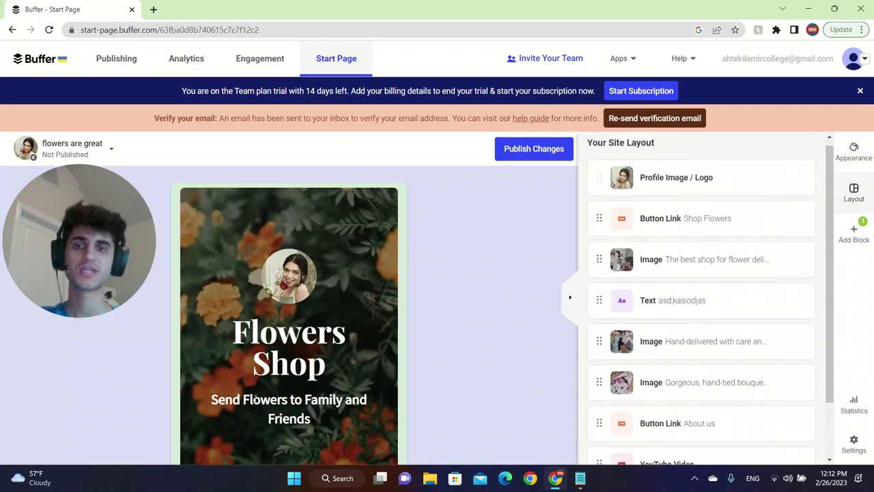
{"action": "scroll", "coordinate": [255, 402], "scroll_direction": "down", "scroll_amount": 5}
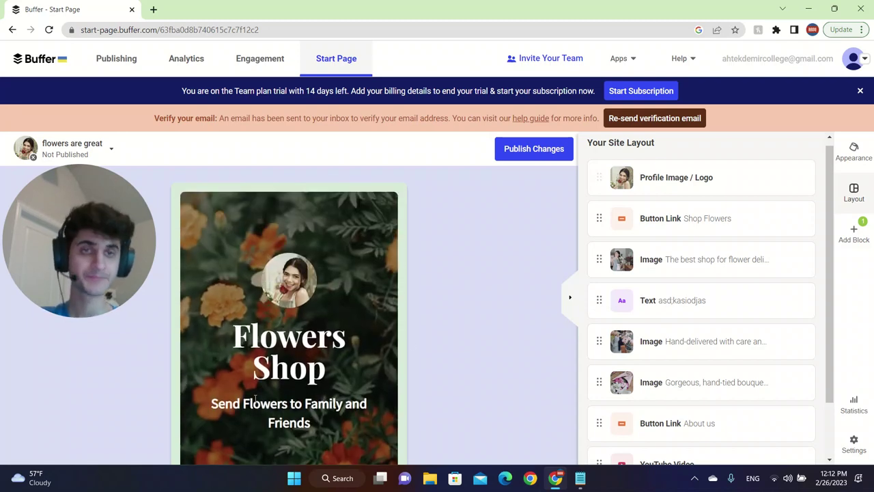
Step: Add a Button Link block labelled "dsdsa" with its link left empty, and return to the site layout
{"action": "left_click", "coordinate": [855, 233]}
{"action": "left_click", "coordinate": [657, 287]}
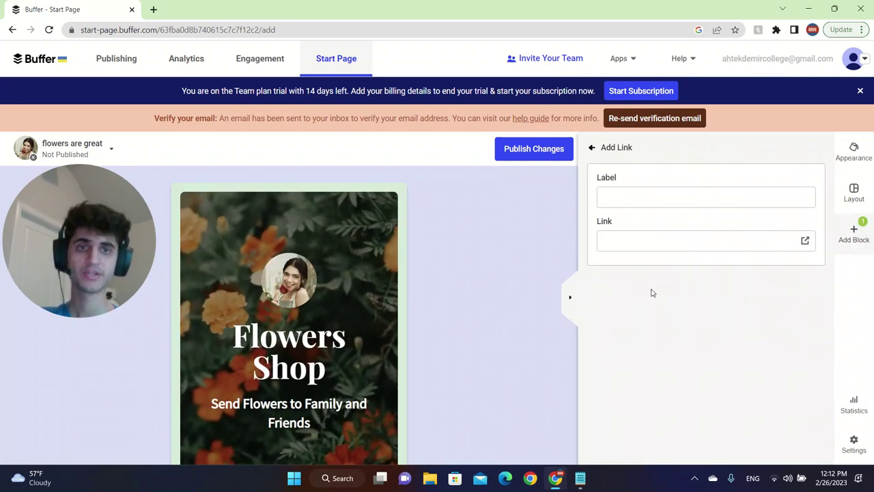
{"action": "left_click", "coordinate": [618, 195]}
{"action": "type", "text": "dsdsa"}
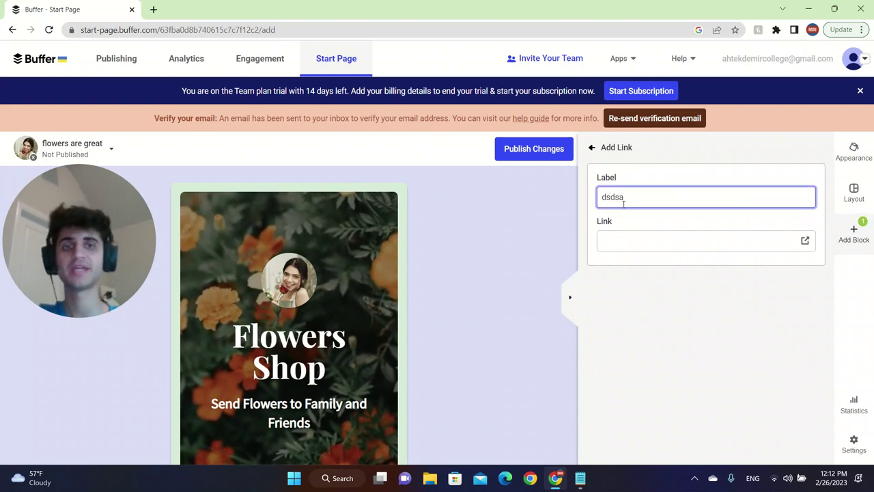
{"action": "left_click", "coordinate": [626, 234]}
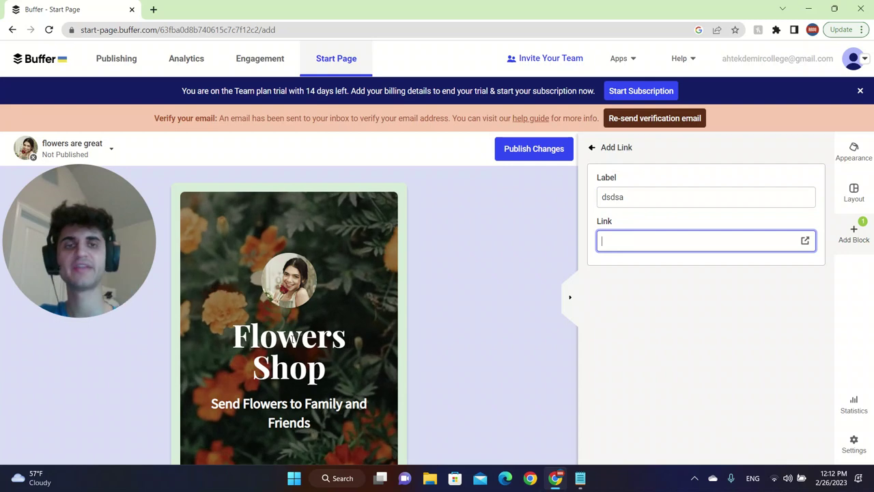
{"action": "left_click", "coordinate": [593, 147]}
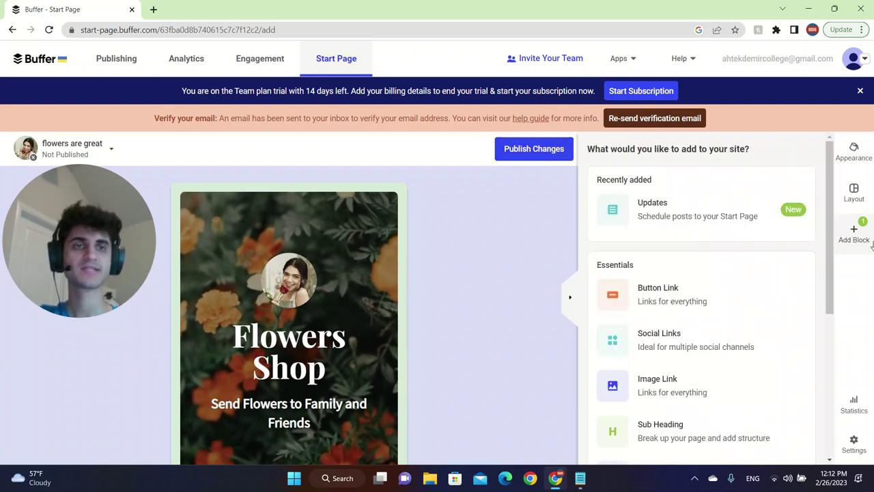
{"action": "left_click", "coordinate": [855, 192]}
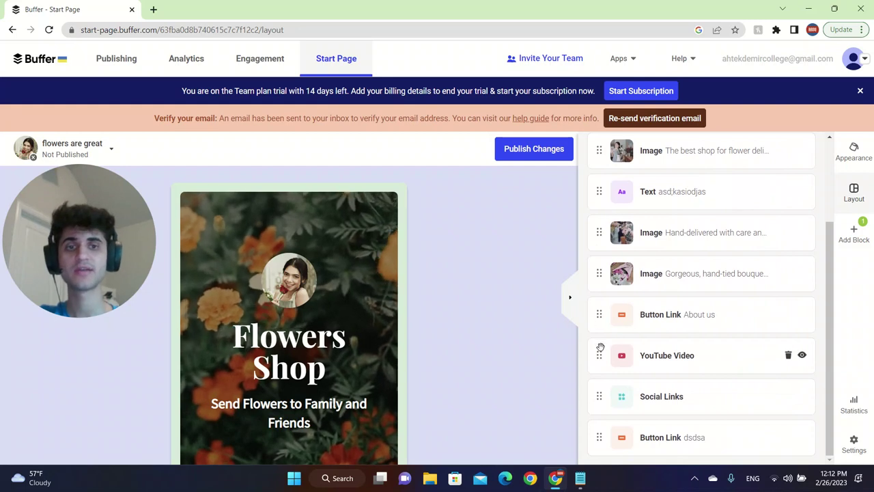
Step: Move the YouTube Video block directly above the "asd;kasiodjas" text block and check its new position in the page preview
{"action": "left_click_drag", "start_coordinate": [598, 355], "coordinate": [630, 179]}
{"action": "scroll", "coordinate": [615, 205], "scroll_direction": "down", "scroll_amount": 1}
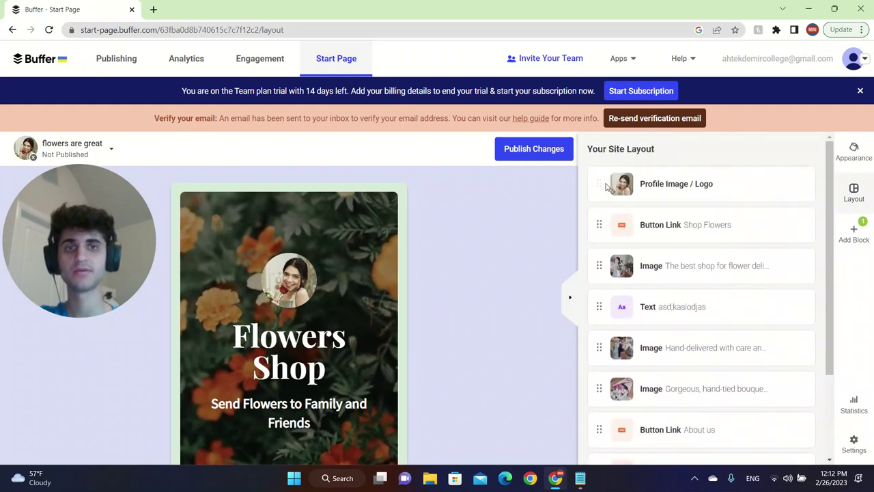
{"action": "scroll", "coordinate": [599, 401], "scroll_direction": "down", "scroll_amount": 2}
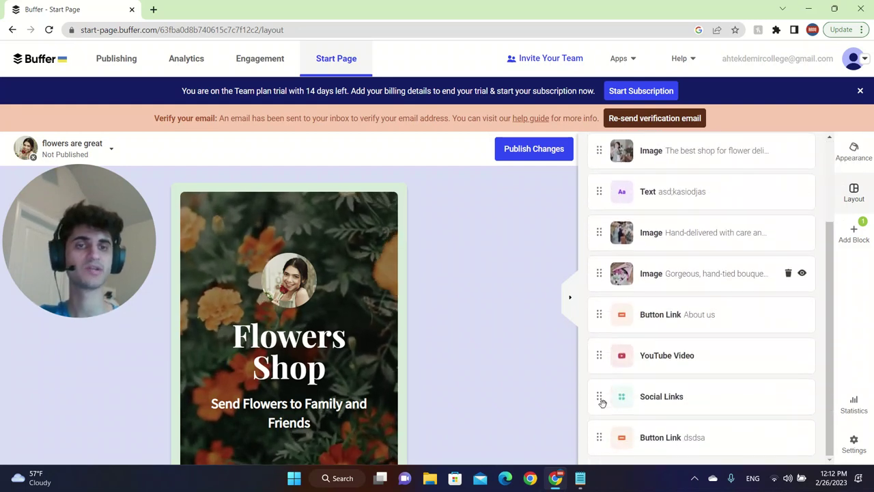
{"action": "left_click_drag", "start_coordinate": [599, 356], "coordinate": [613, 205]}
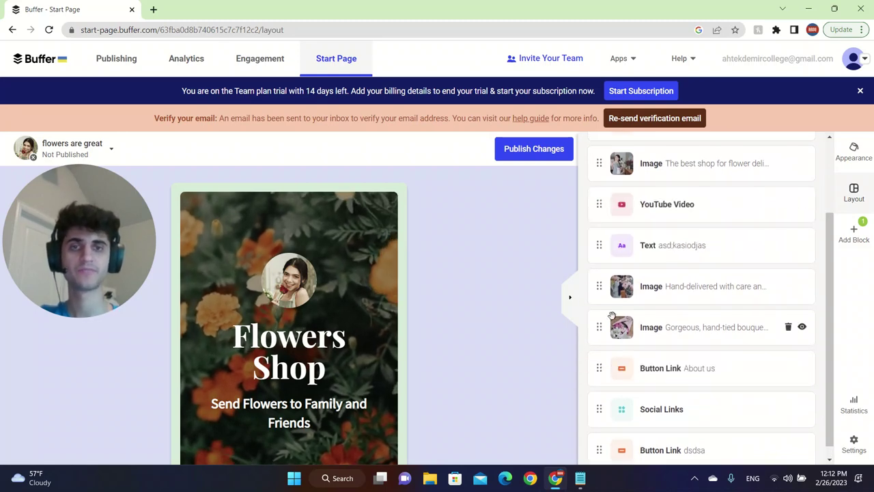
{"action": "scroll", "coordinate": [350, 372], "scroll_direction": "down", "scroll_amount": 5}
{"action": "scroll", "coordinate": [351, 377], "scroll_direction": "down", "scroll_amount": 1}
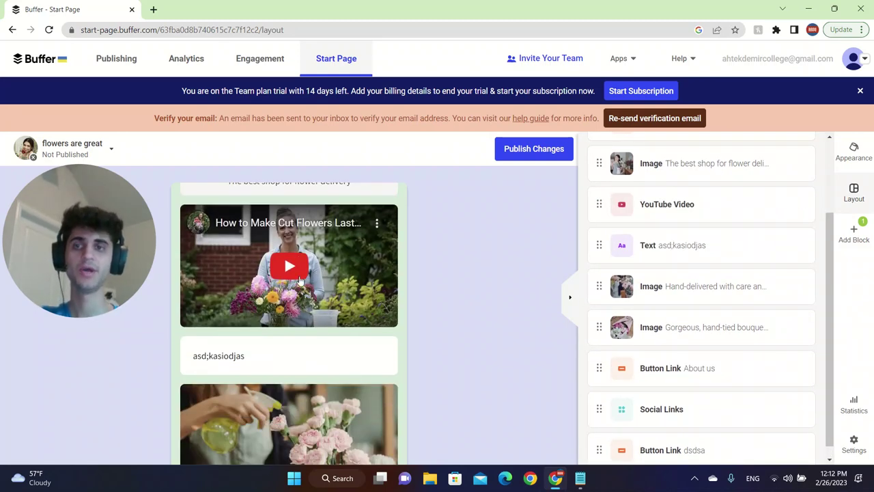
{"action": "scroll", "coordinate": [732, 336], "scroll_direction": "down", "scroll_amount": 1}
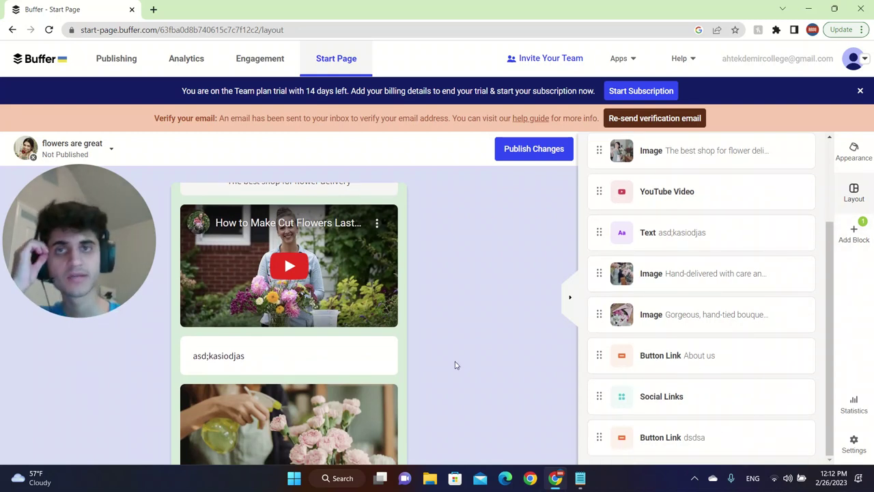
Step: Set the Start Page's button color to orange in the appearance settings
{"action": "left_click", "coordinate": [860, 153]}
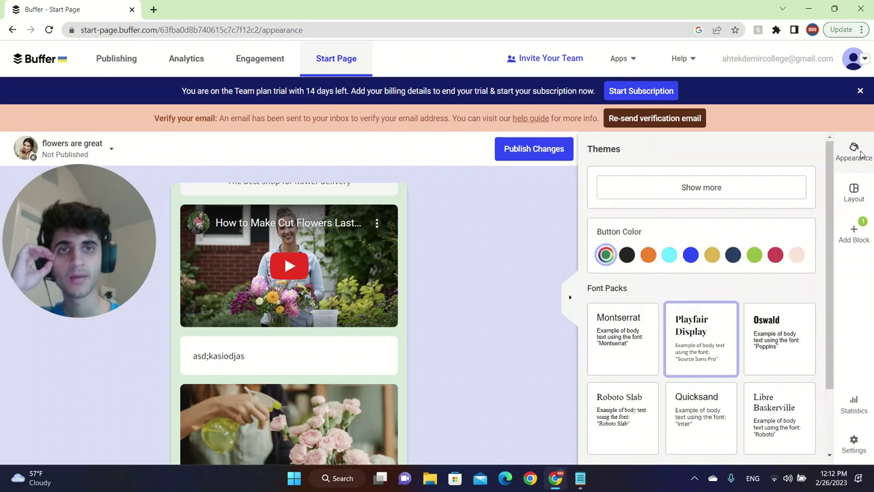
{"action": "scroll", "coordinate": [701, 283], "scroll_direction": "down", "scroll_amount": 2}
{"action": "scroll", "coordinate": [710, 283], "scroll_direction": "down", "scroll_amount": 1}
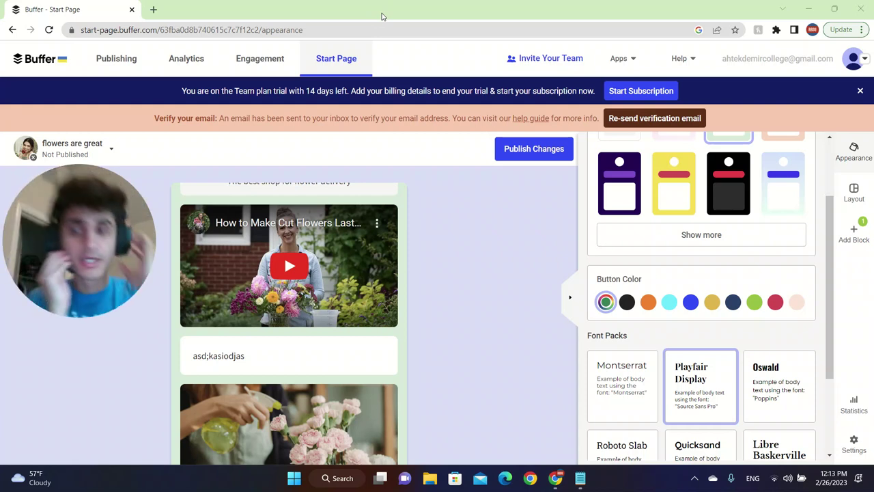
{"action": "left_click", "coordinate": [648, 302]}
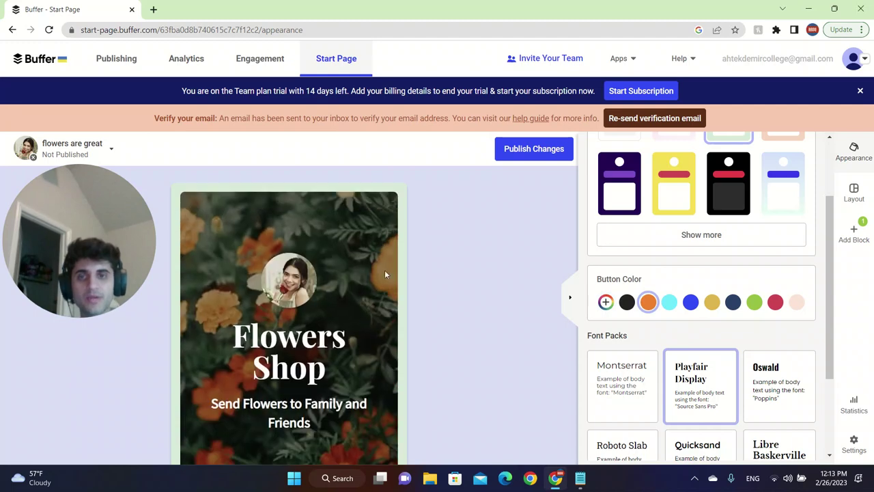
Step: Try the dark purple theme, apply the light blue gradient theme instead, and look over the font packs
{"action": "left_click", "coordinate": [675, 191]}
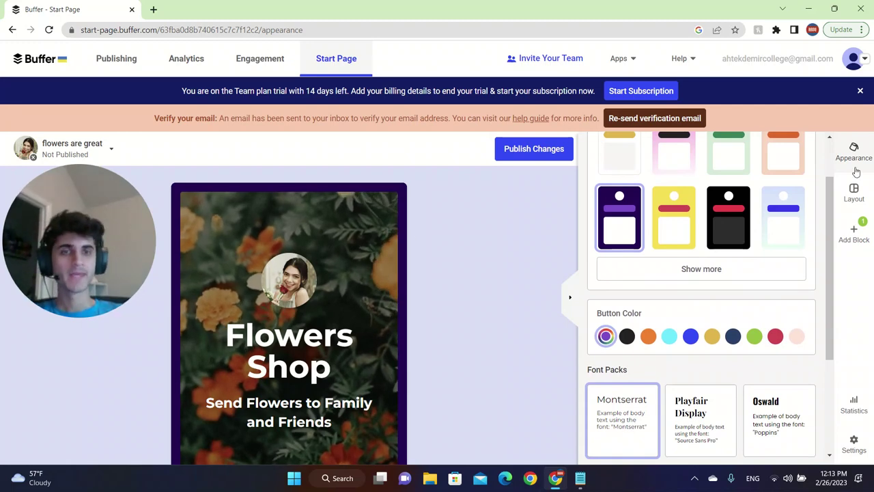
{"action": "left_click", "coordinate": [782, 217]}
{"action": "scroll", "coordinate": [699, 279], "scroll_direction": "down", "scroll_amount": 2}
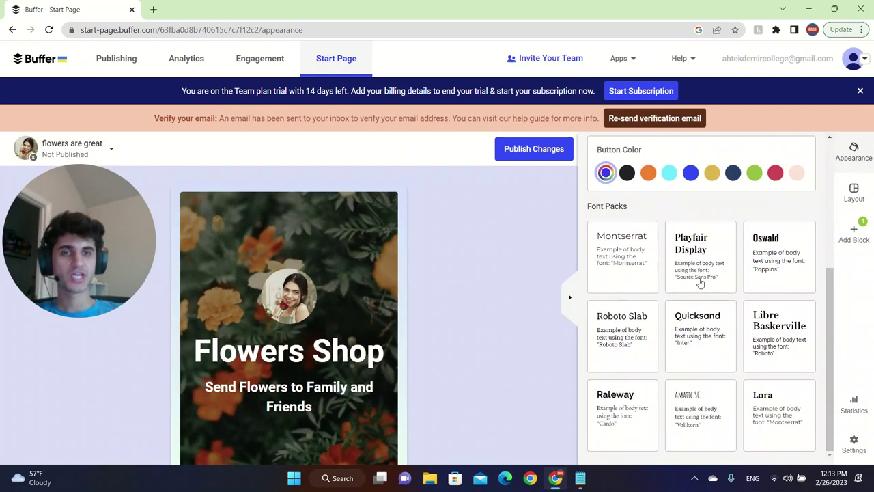
Step: Look through the essential, media embed and advanced block types that can be added to the Start Page
{"action": "left_click", "coordinate": [847, 237]}
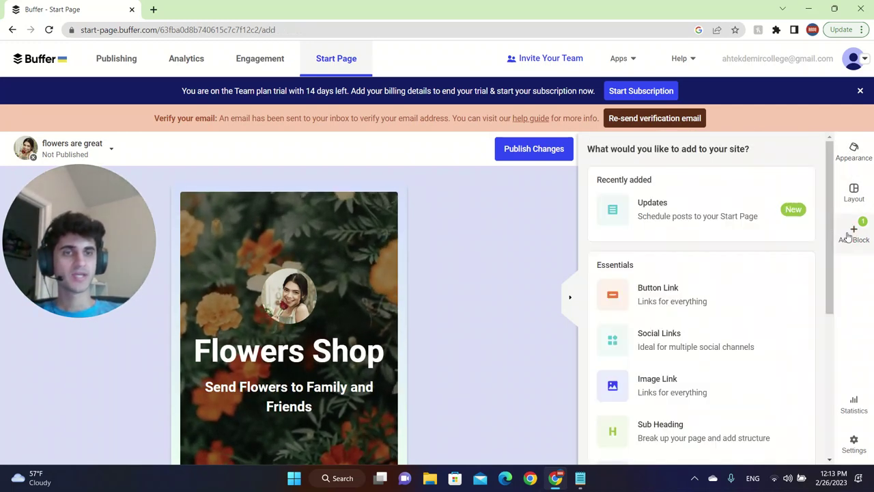
{"action": "scroll", "coordinate": [682, 327], "scroll_direction": "down", "scroll_amount": 3}
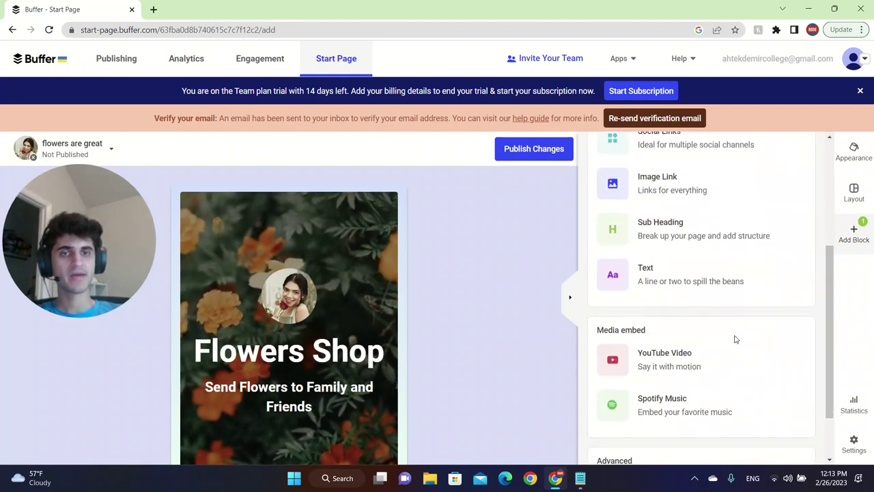
{"action": "scroll", "coordinate": [734, 339], "scroll_direction": "down", "scroll_amount": 1}
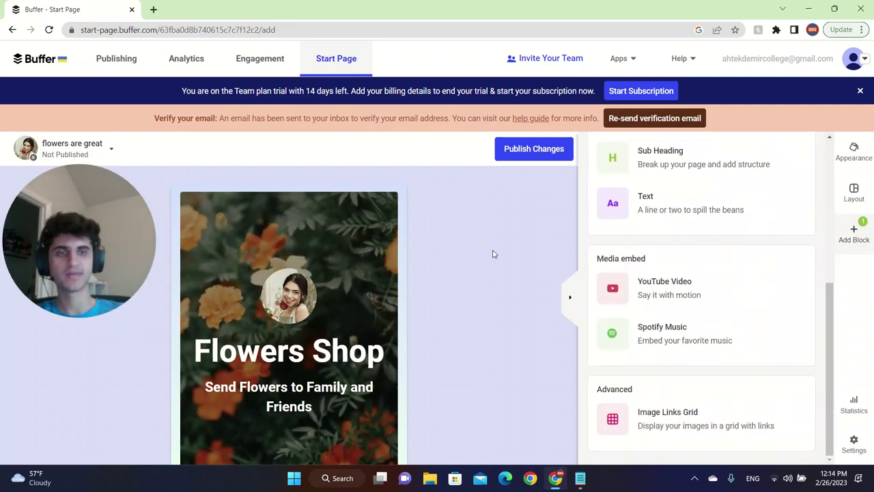
Step: Open the Start Page settings, and examine the statistics for page views, link clicks and social link clicks
{"action": "left_click", "coordinate": [852, 445]}
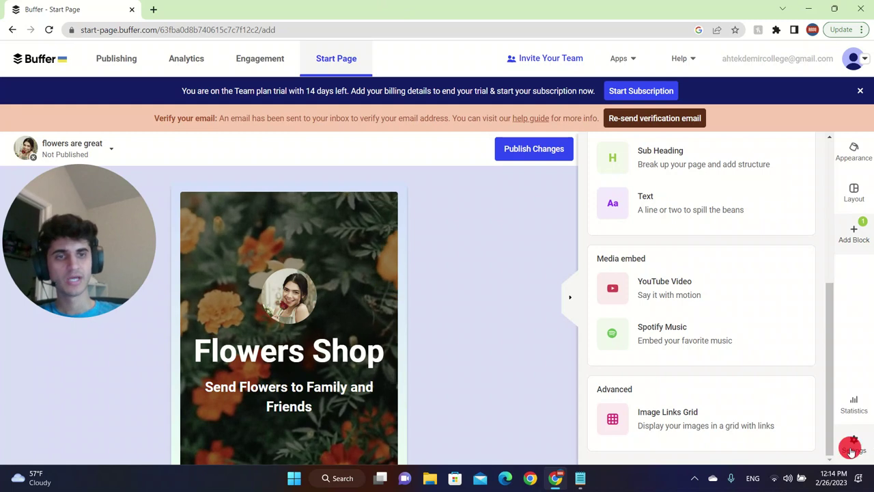
{"action": "left_click", "coordinate": [853, 402]}
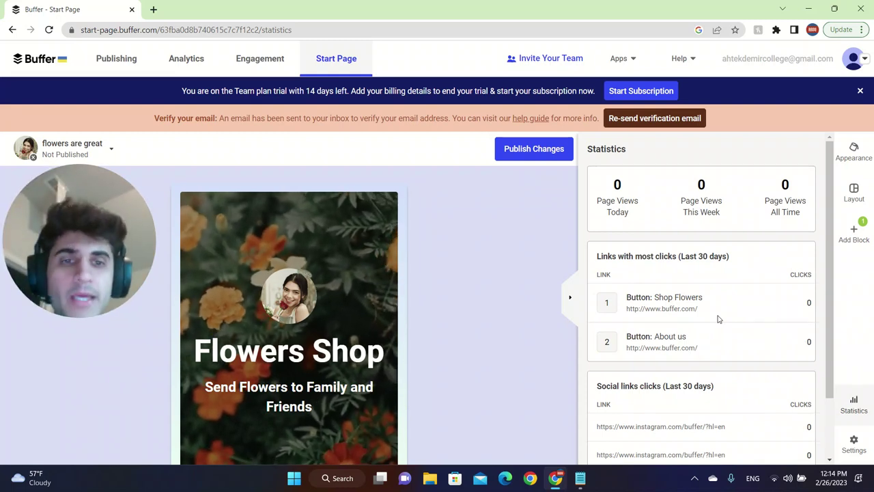
{"action": "scroll", "coordinate": [659, 292], "scroll_direction": "down", "scroll_amount": 2}
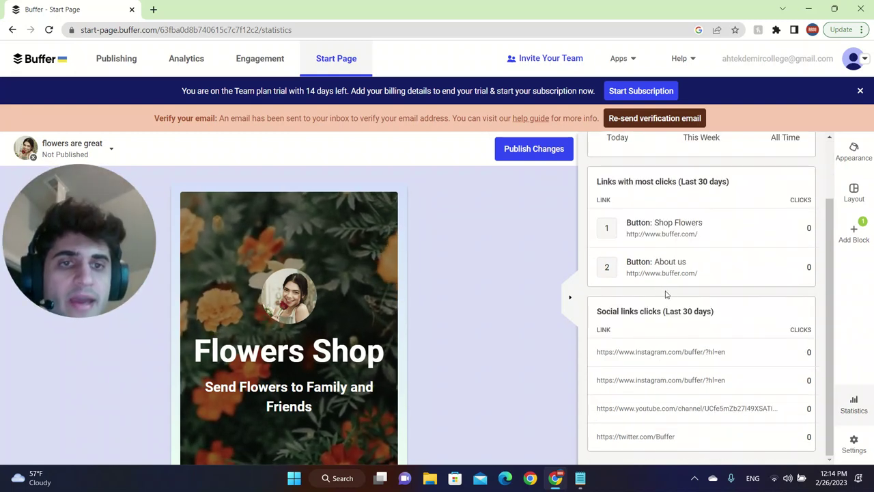
{"action": "scroll", "coordinate": [728, 292], "scroll_direction": "up", "scroll_amount": 2}
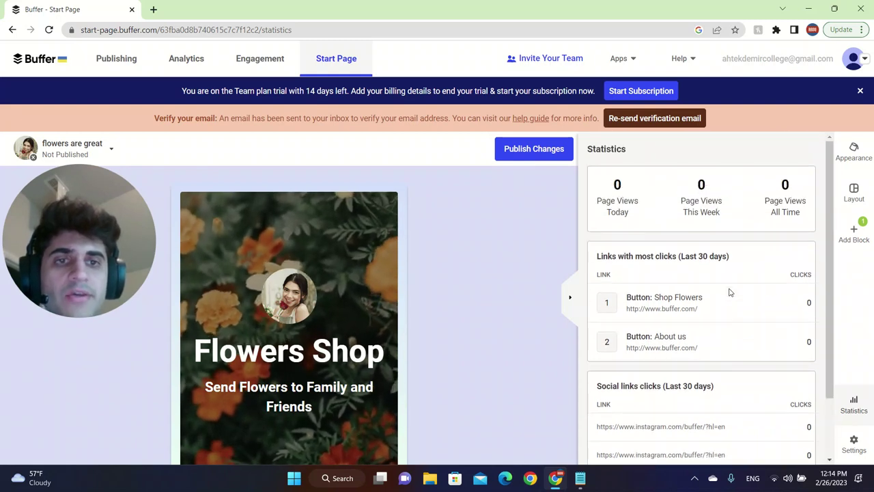